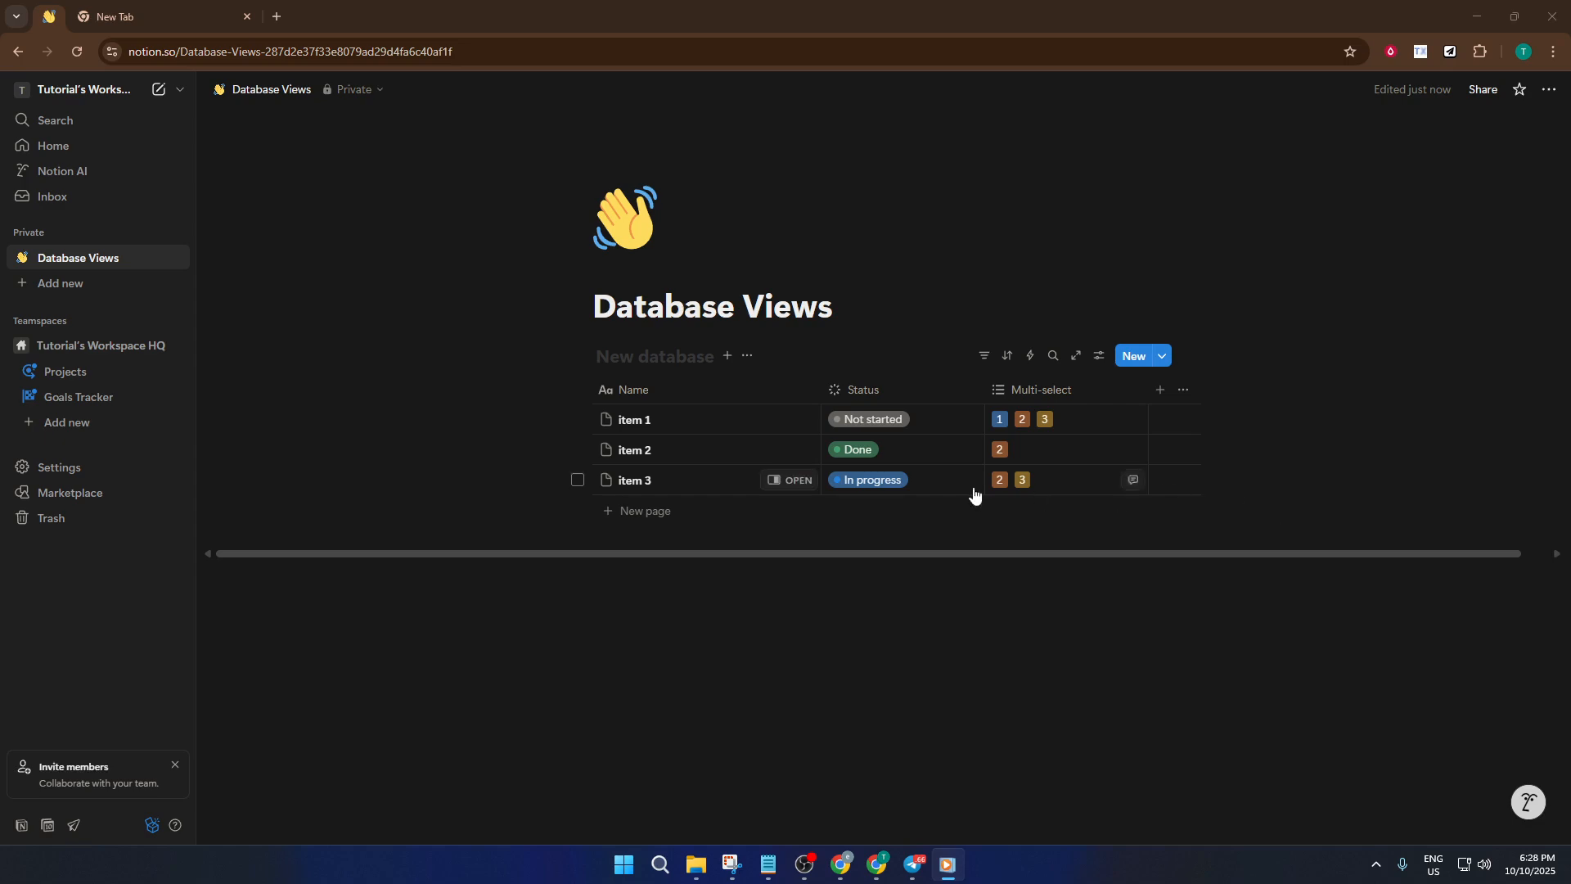
left_click(729, 359)
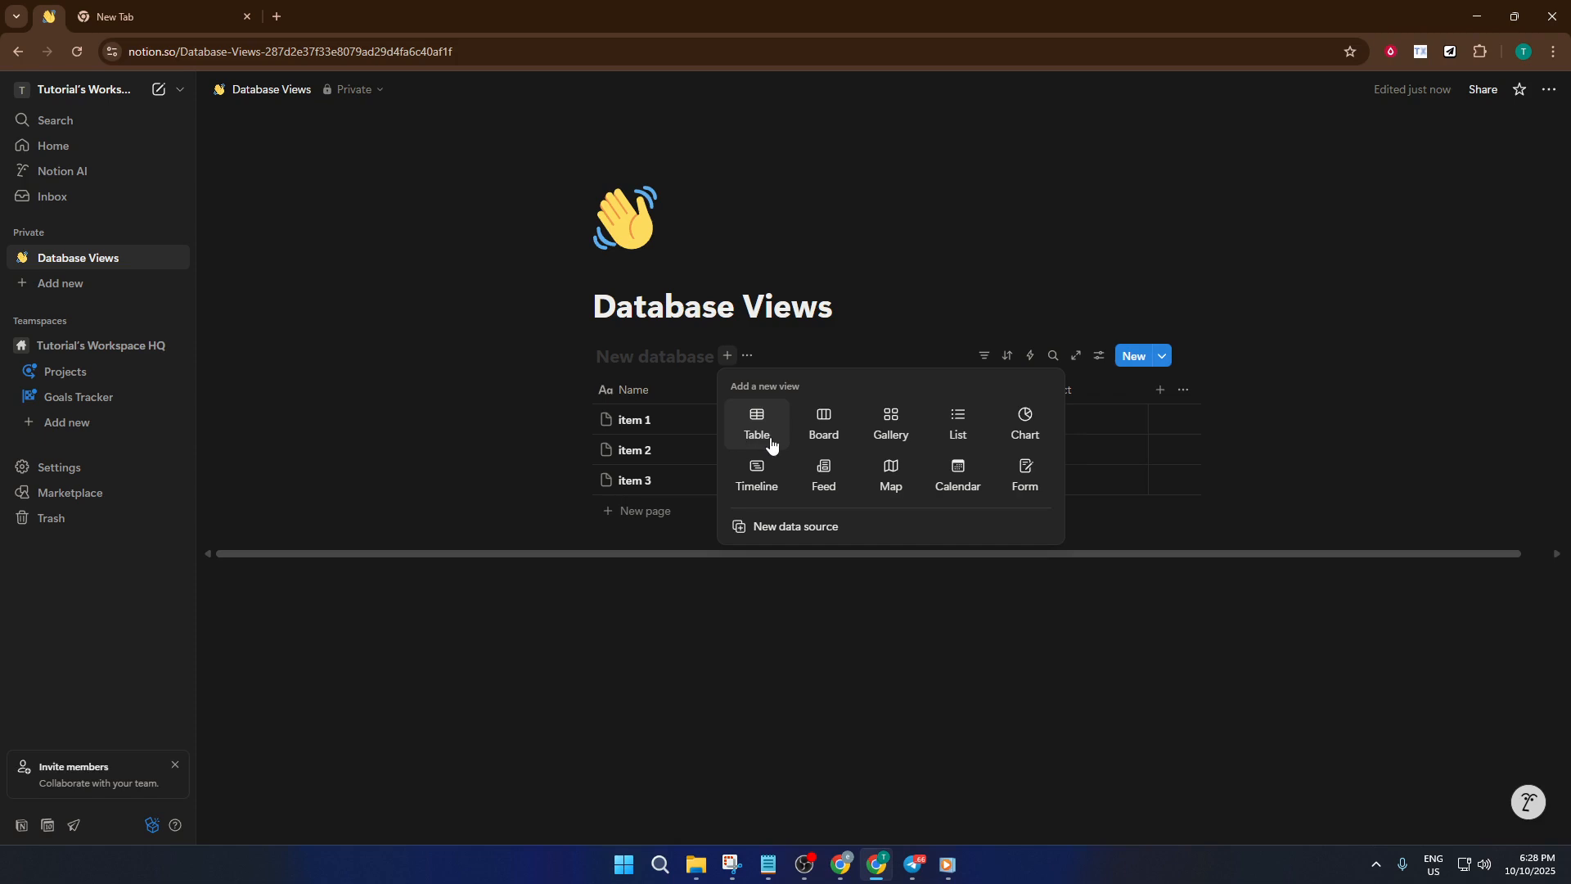
left_click(1101, 491)
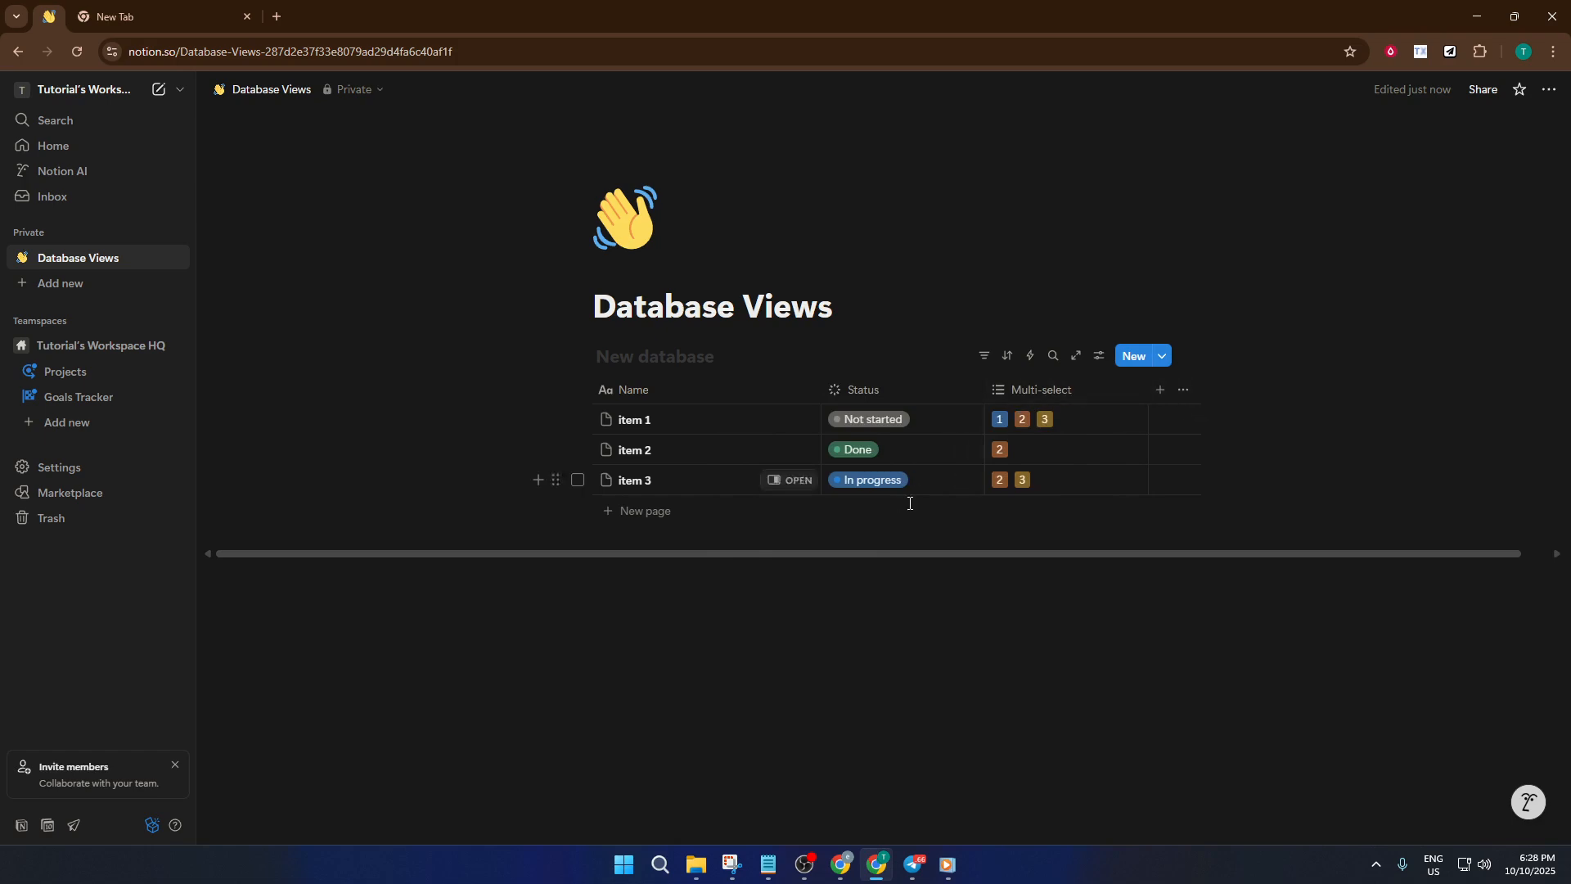
left_click(1161, 390)
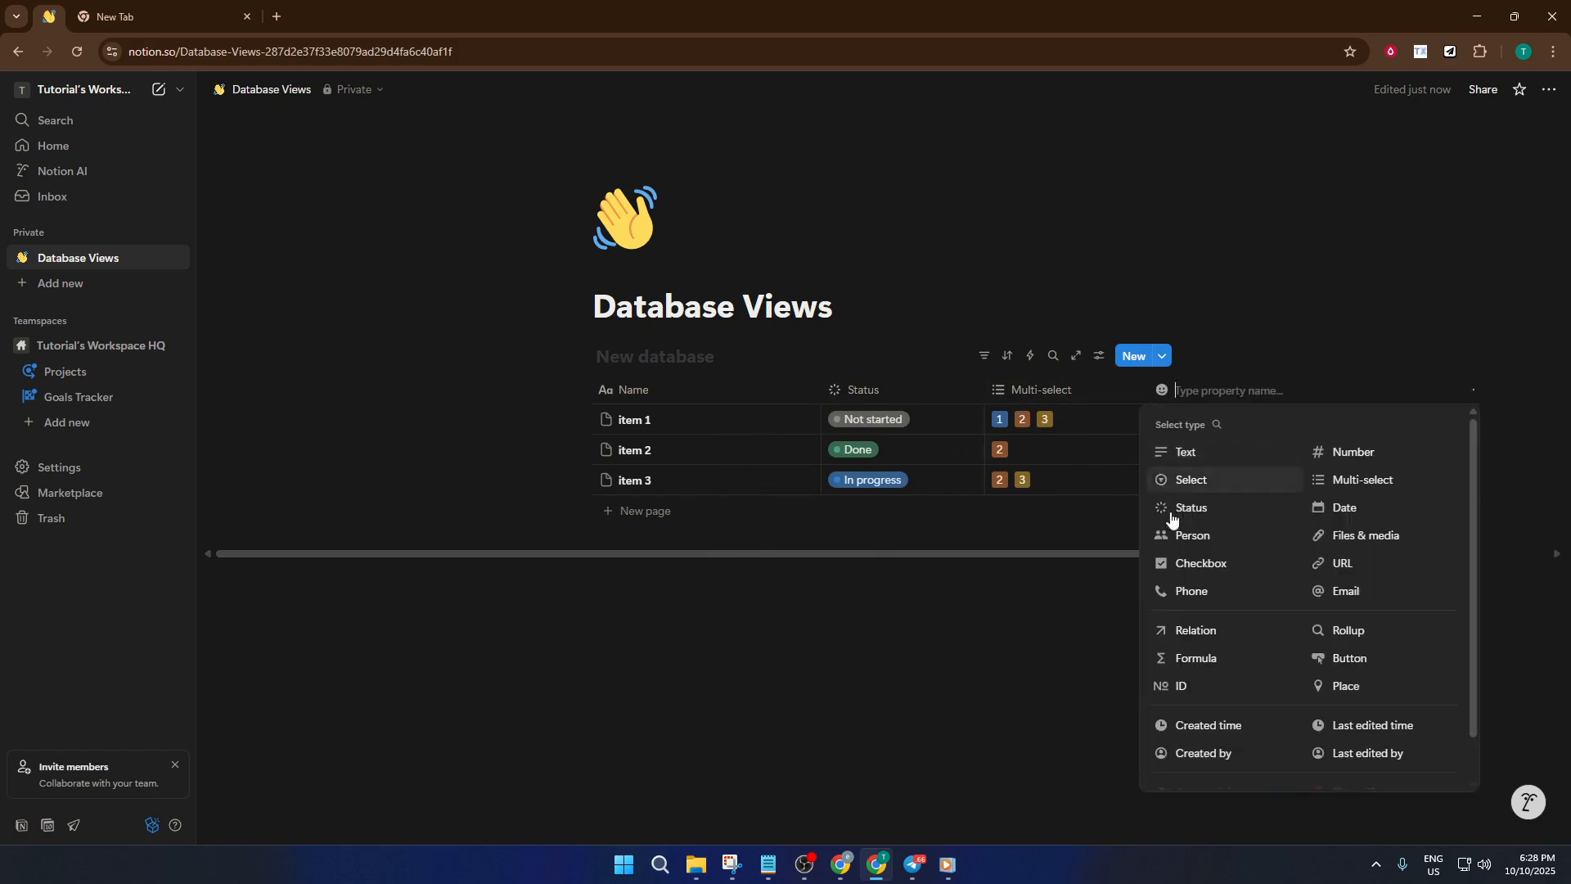
left_click(1011, 528)
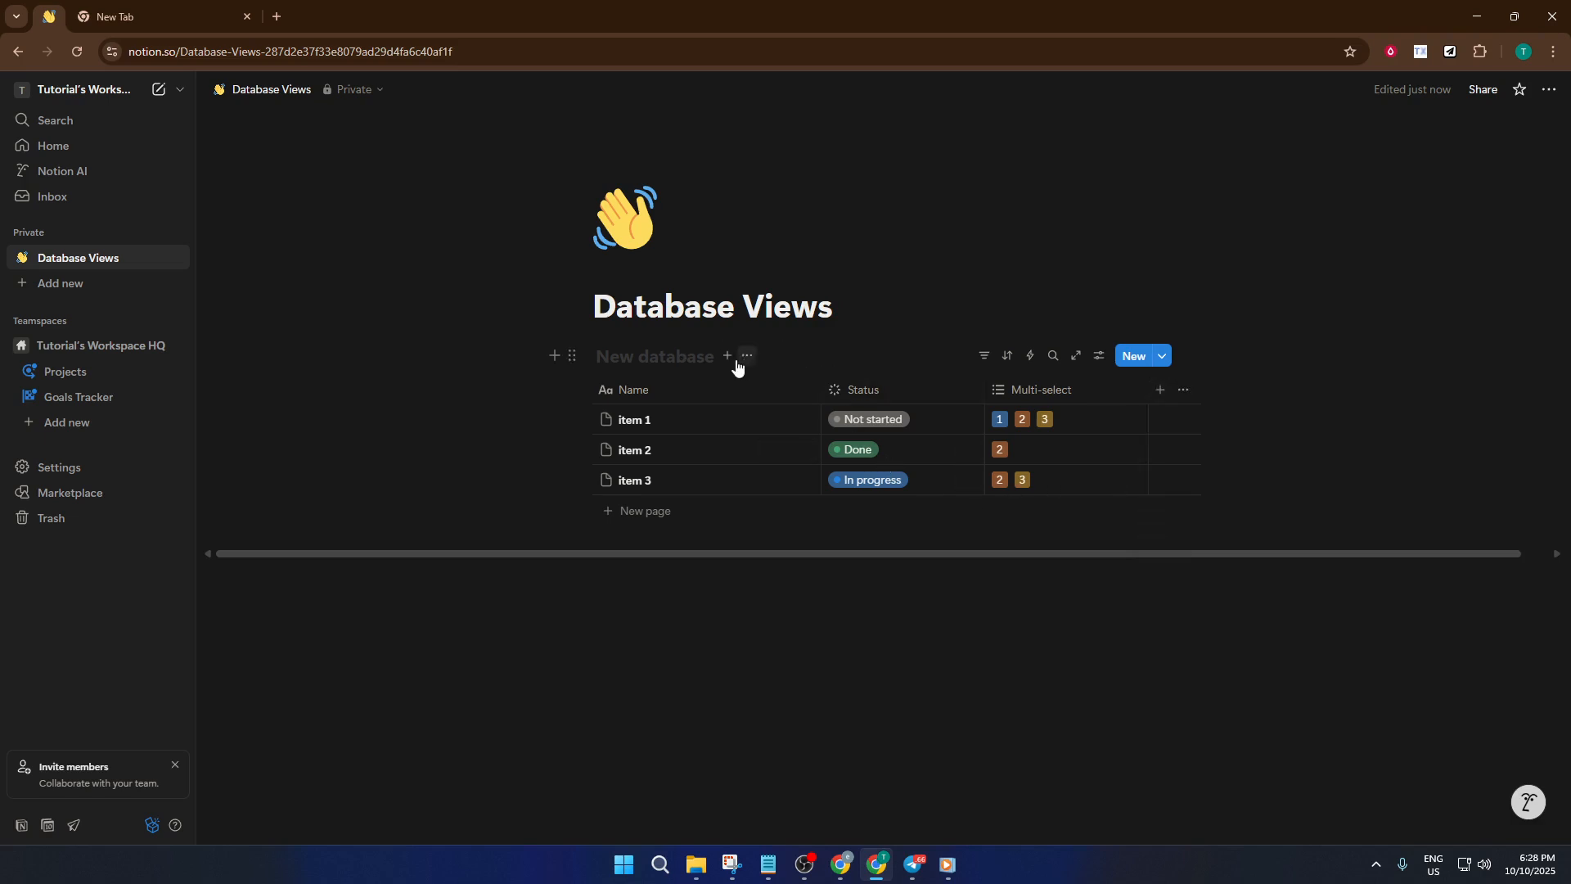
Add a Board view to the database, keeping its default settings and grouping by Status.
left_click(725, 358)
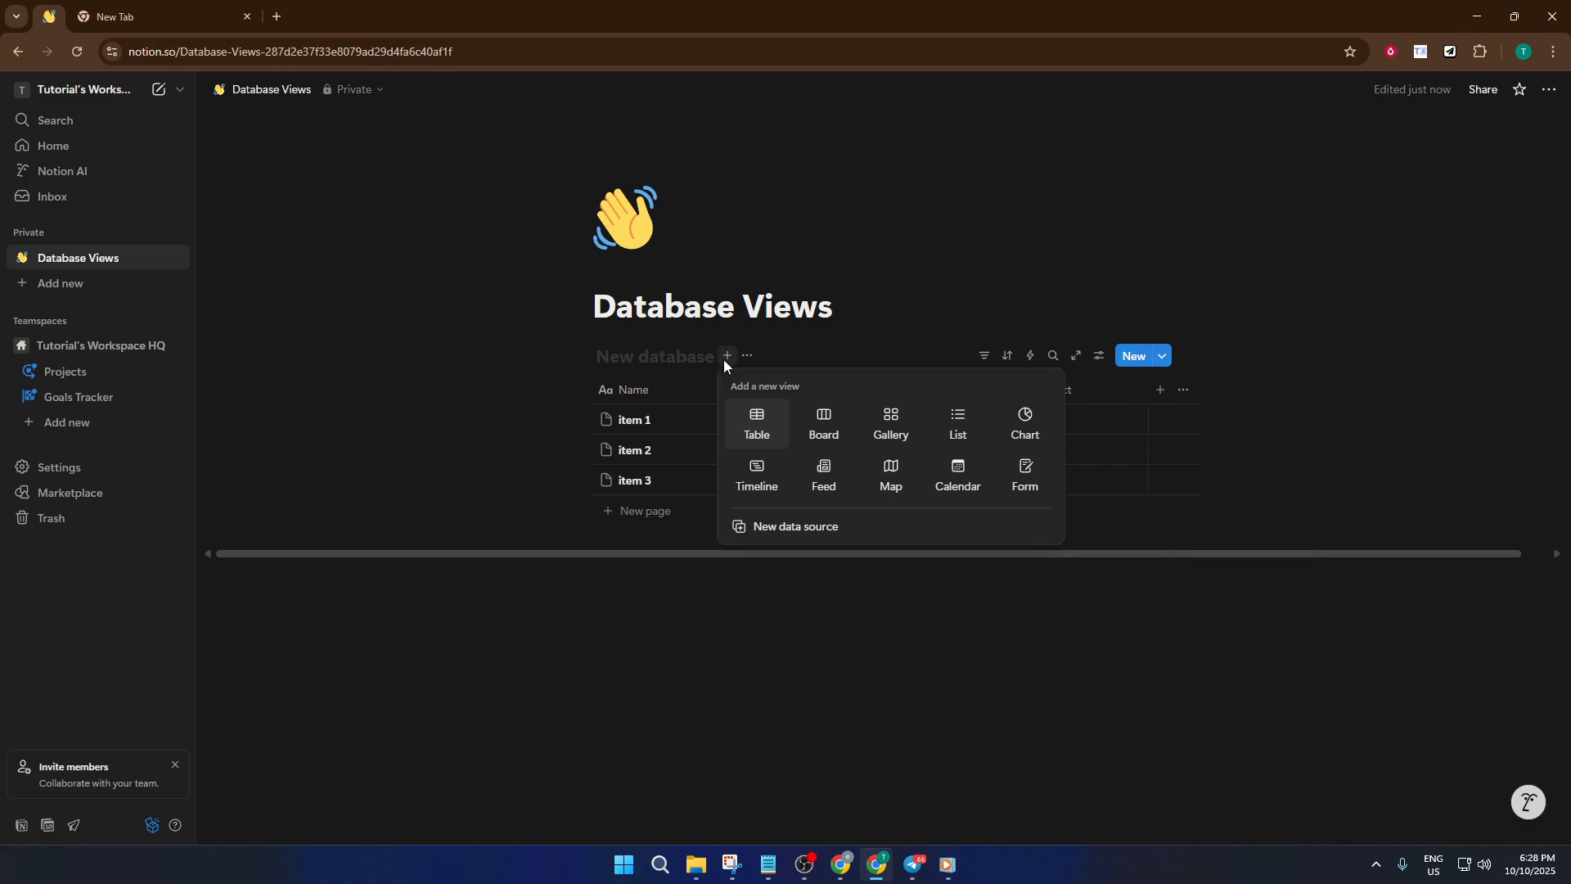
left_click(823, 424)
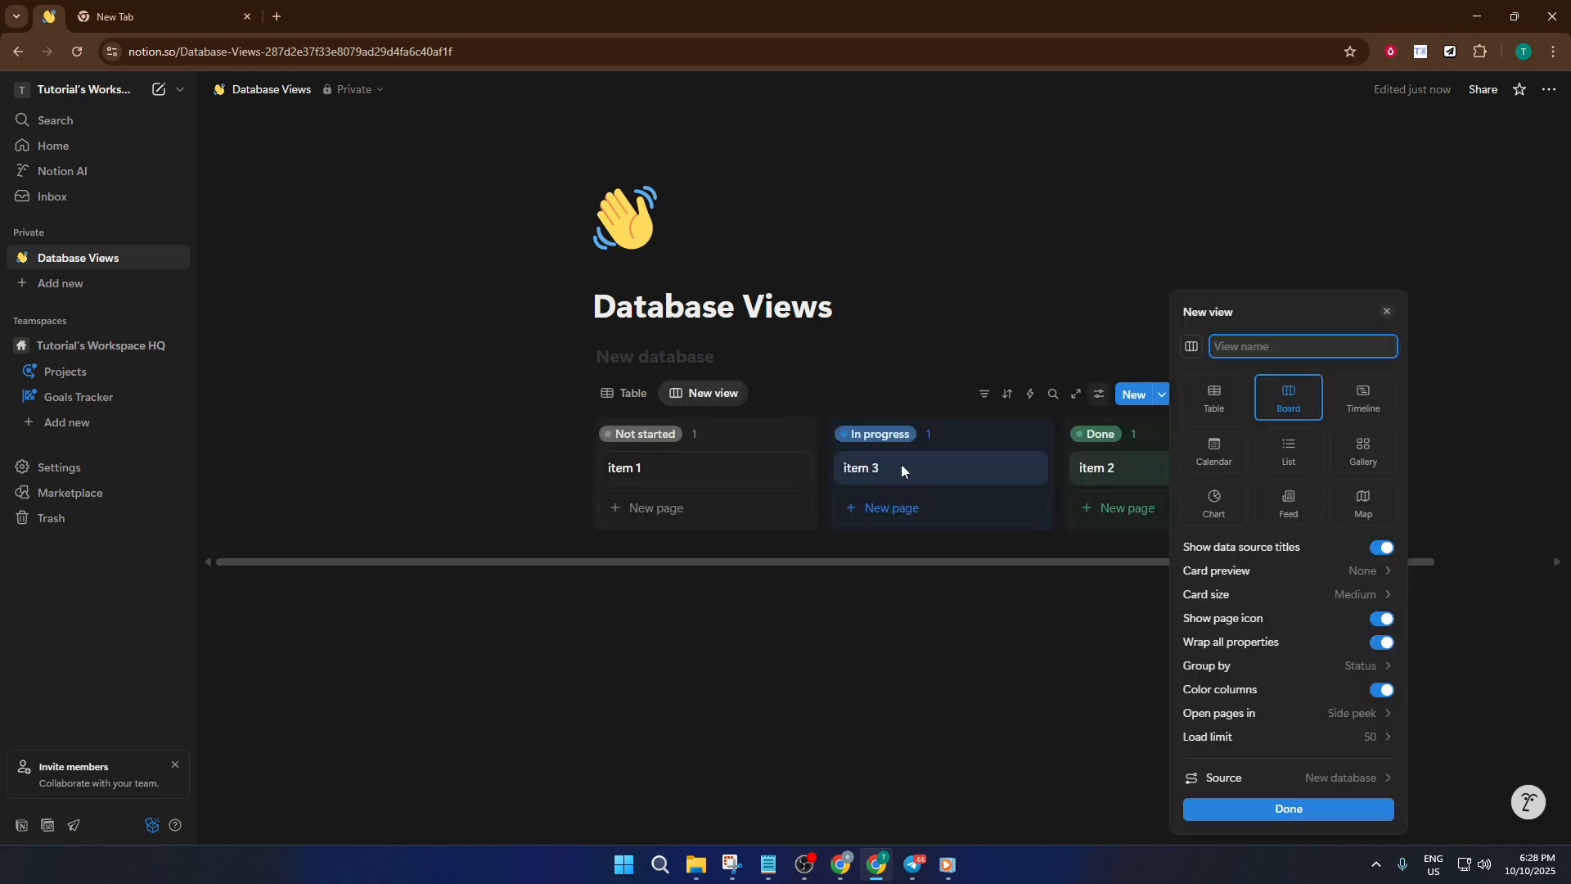
left_click(806, 367)
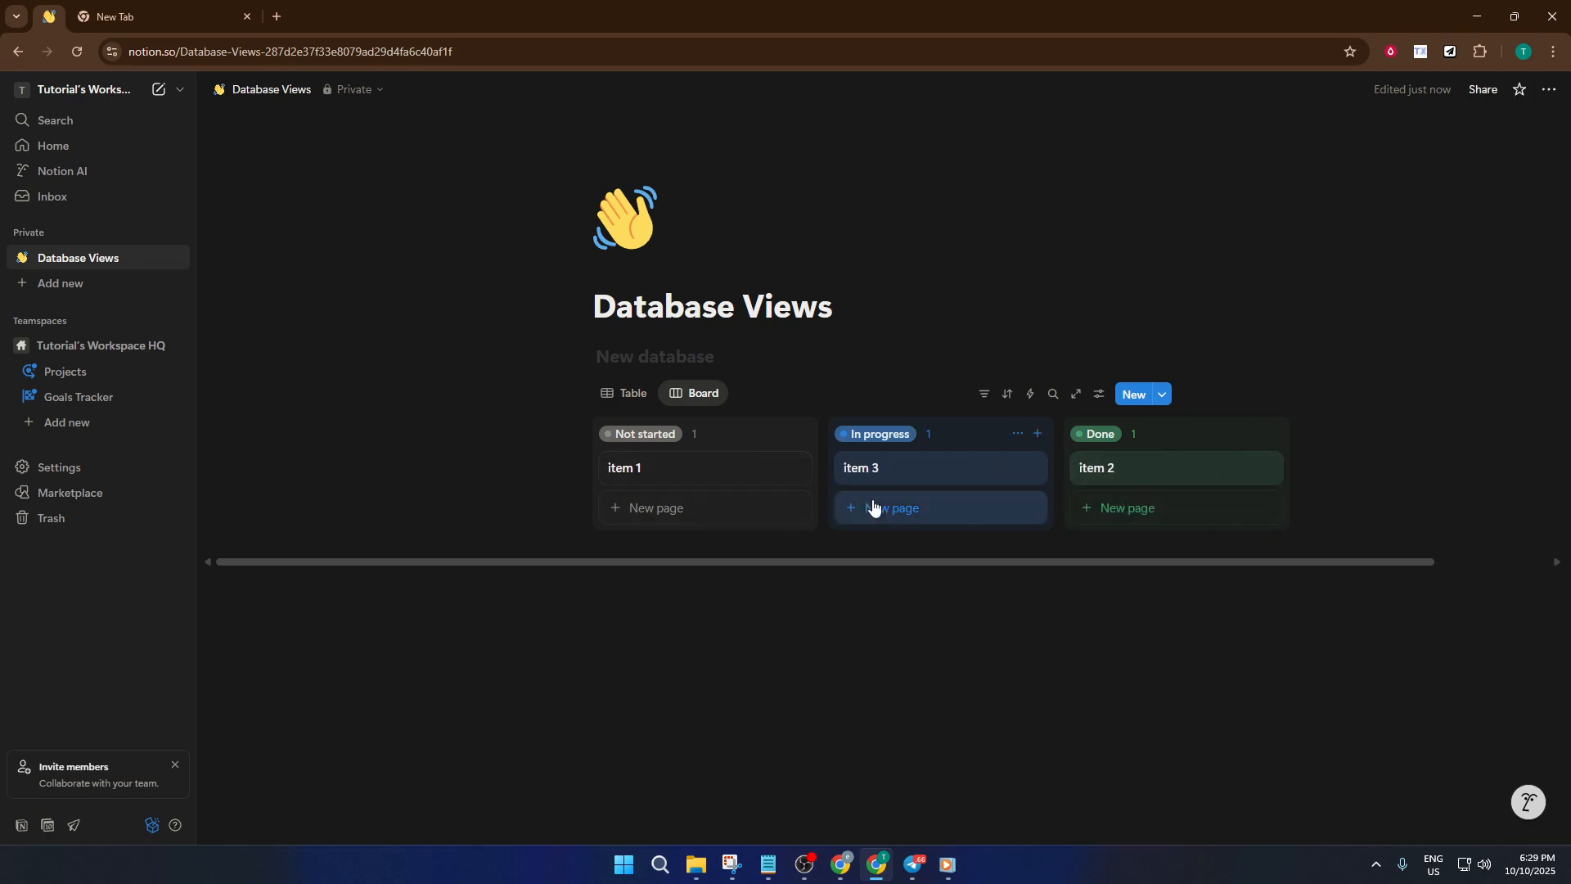
Delete the Board view from the database.
left_click(706, 403)
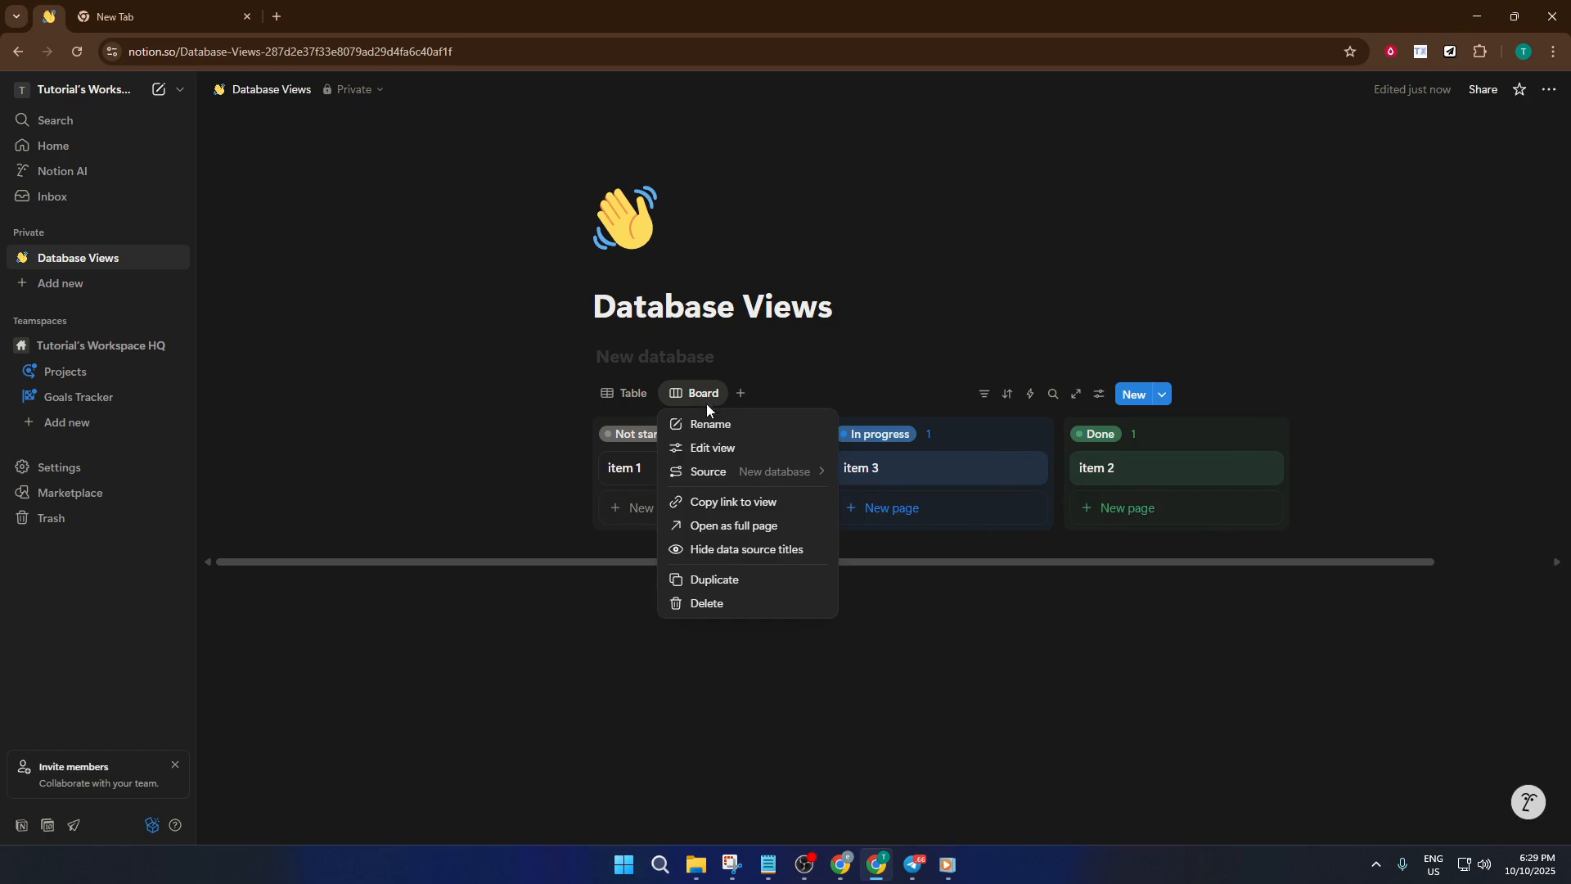
left_click(741, 603)
left_click(757, 455)
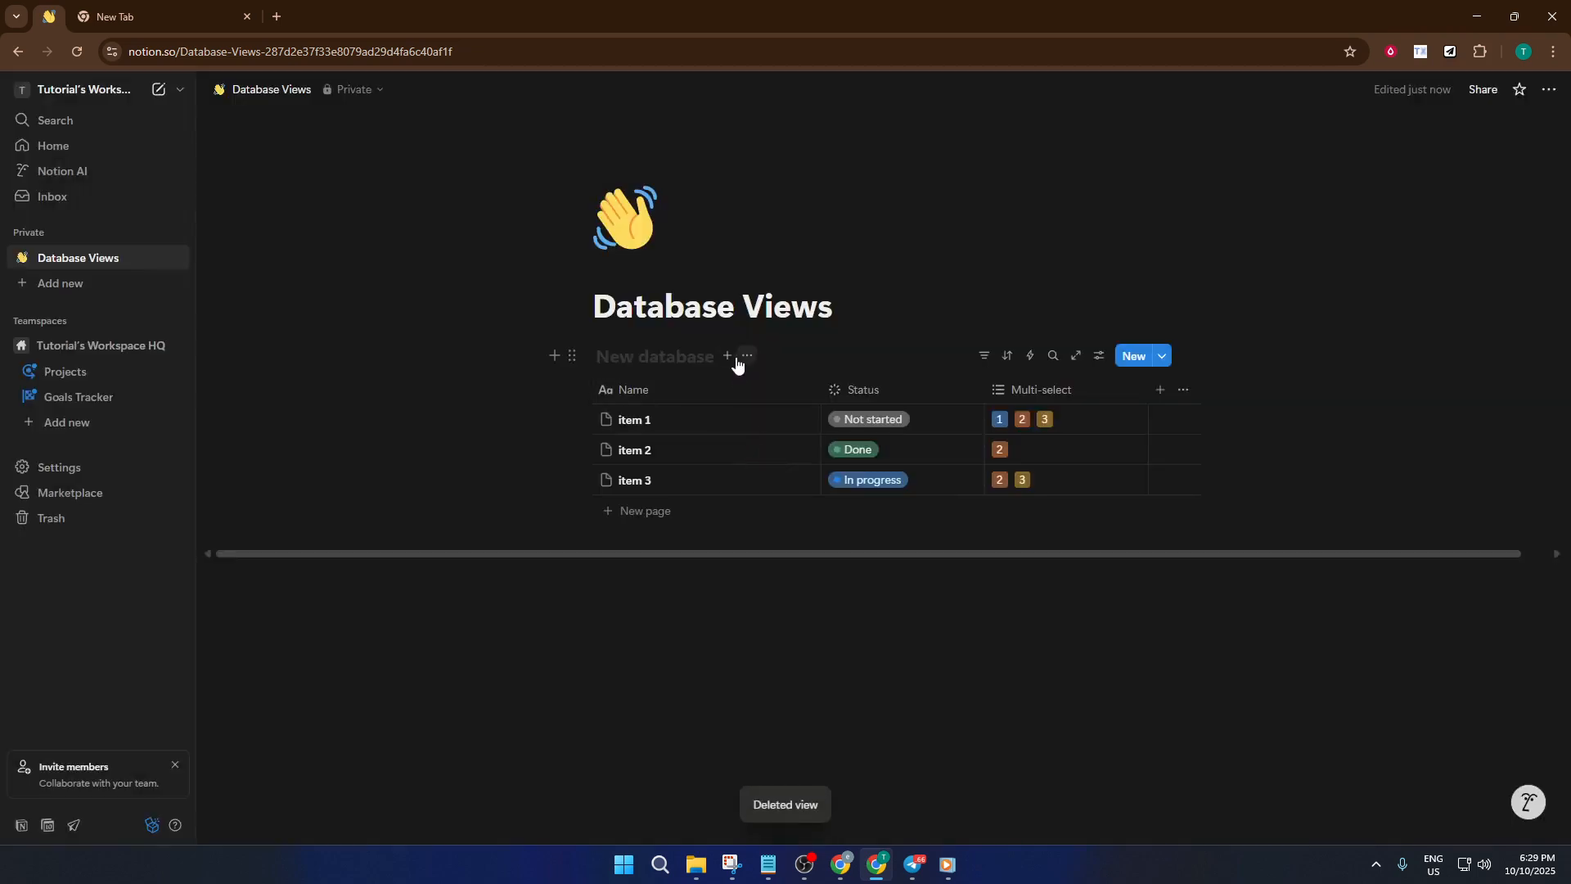
Add a Gallery view to the database with its default settings.
left_click(728, 356)
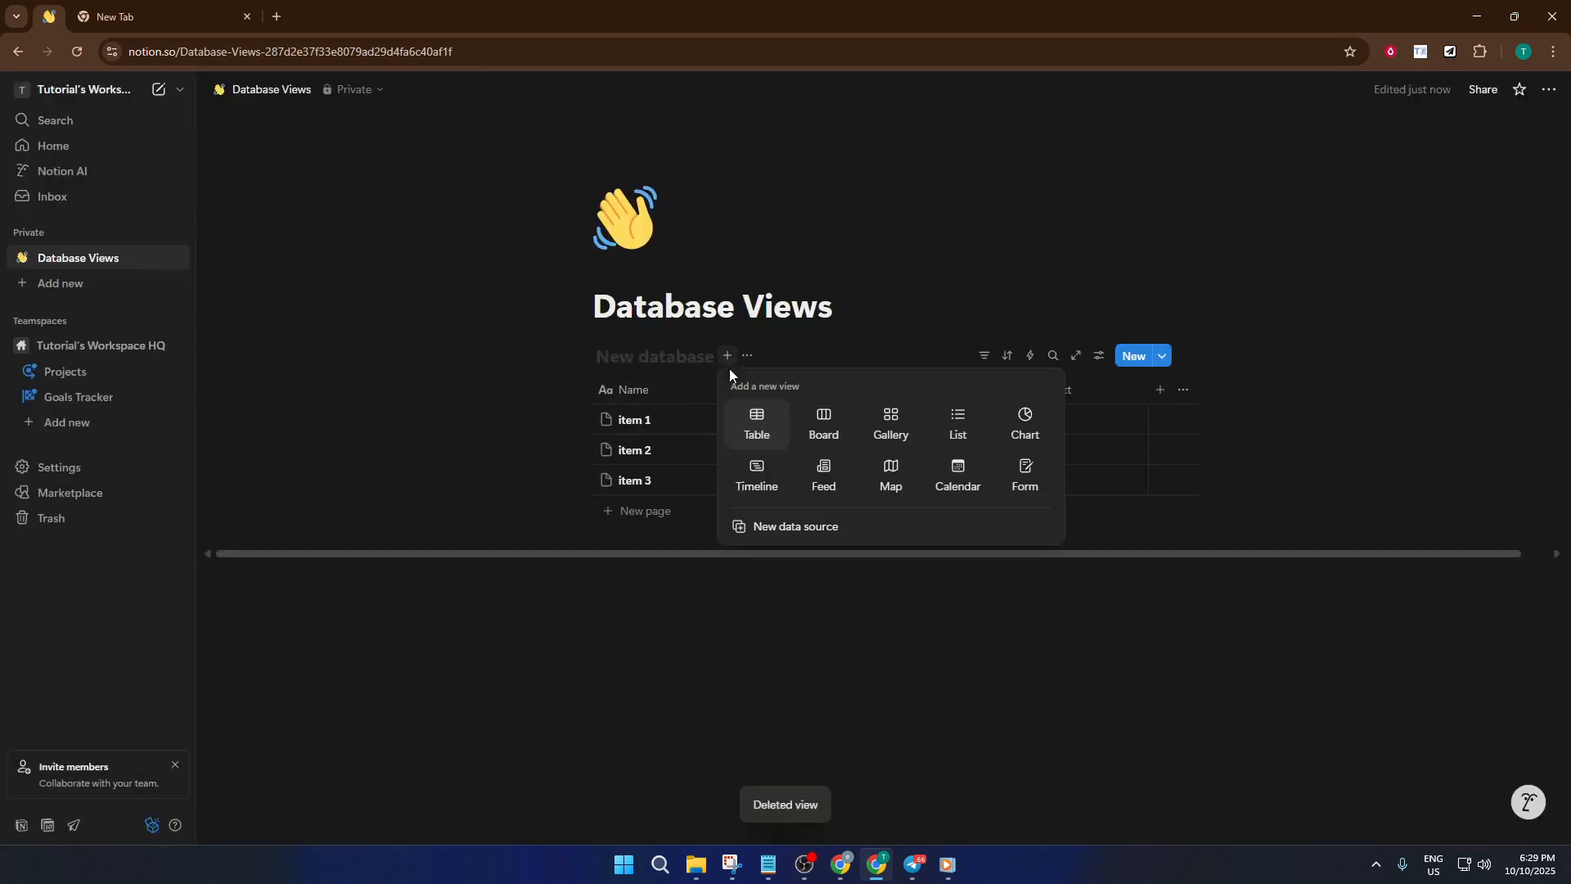
left_click(888, 431)
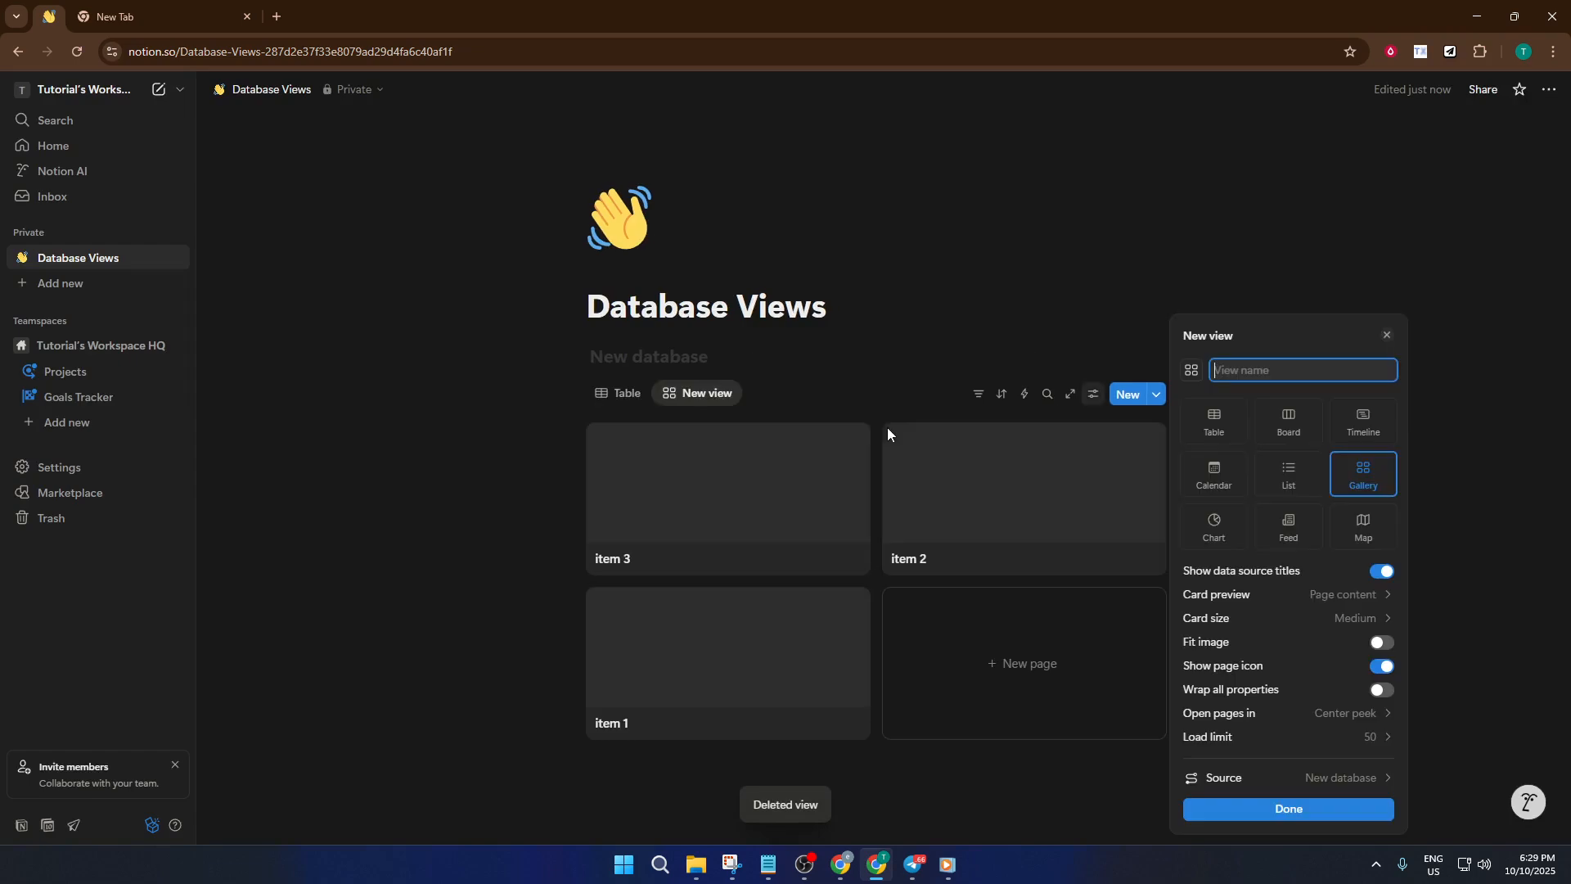
left_click(857, 346)
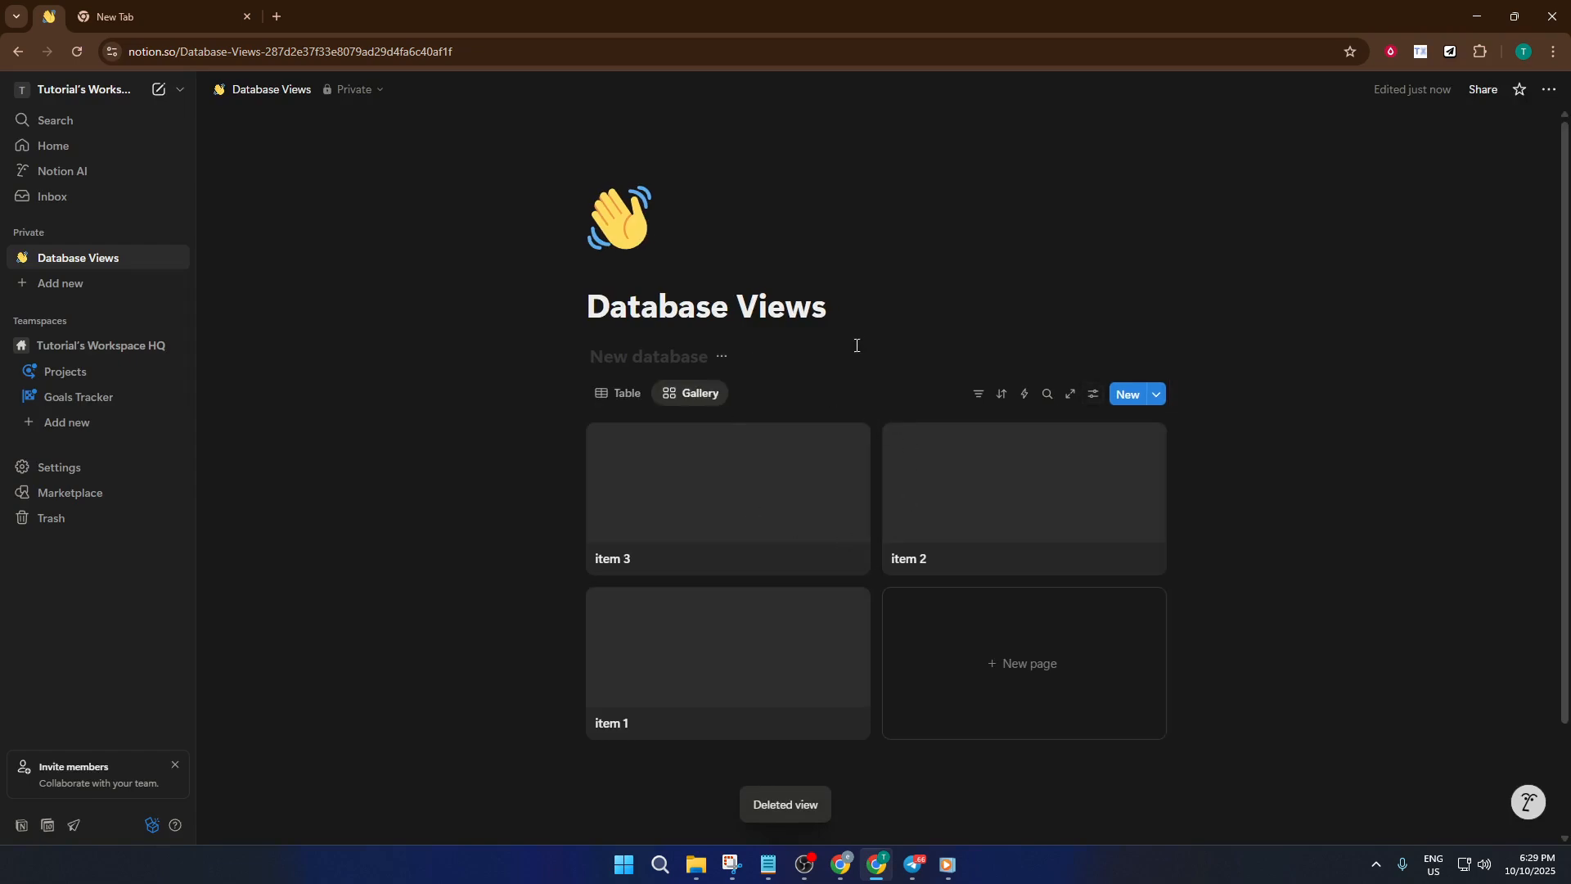
Add a cover to the item 3 page from the gallery and return to the database.
left_click(732, 499)
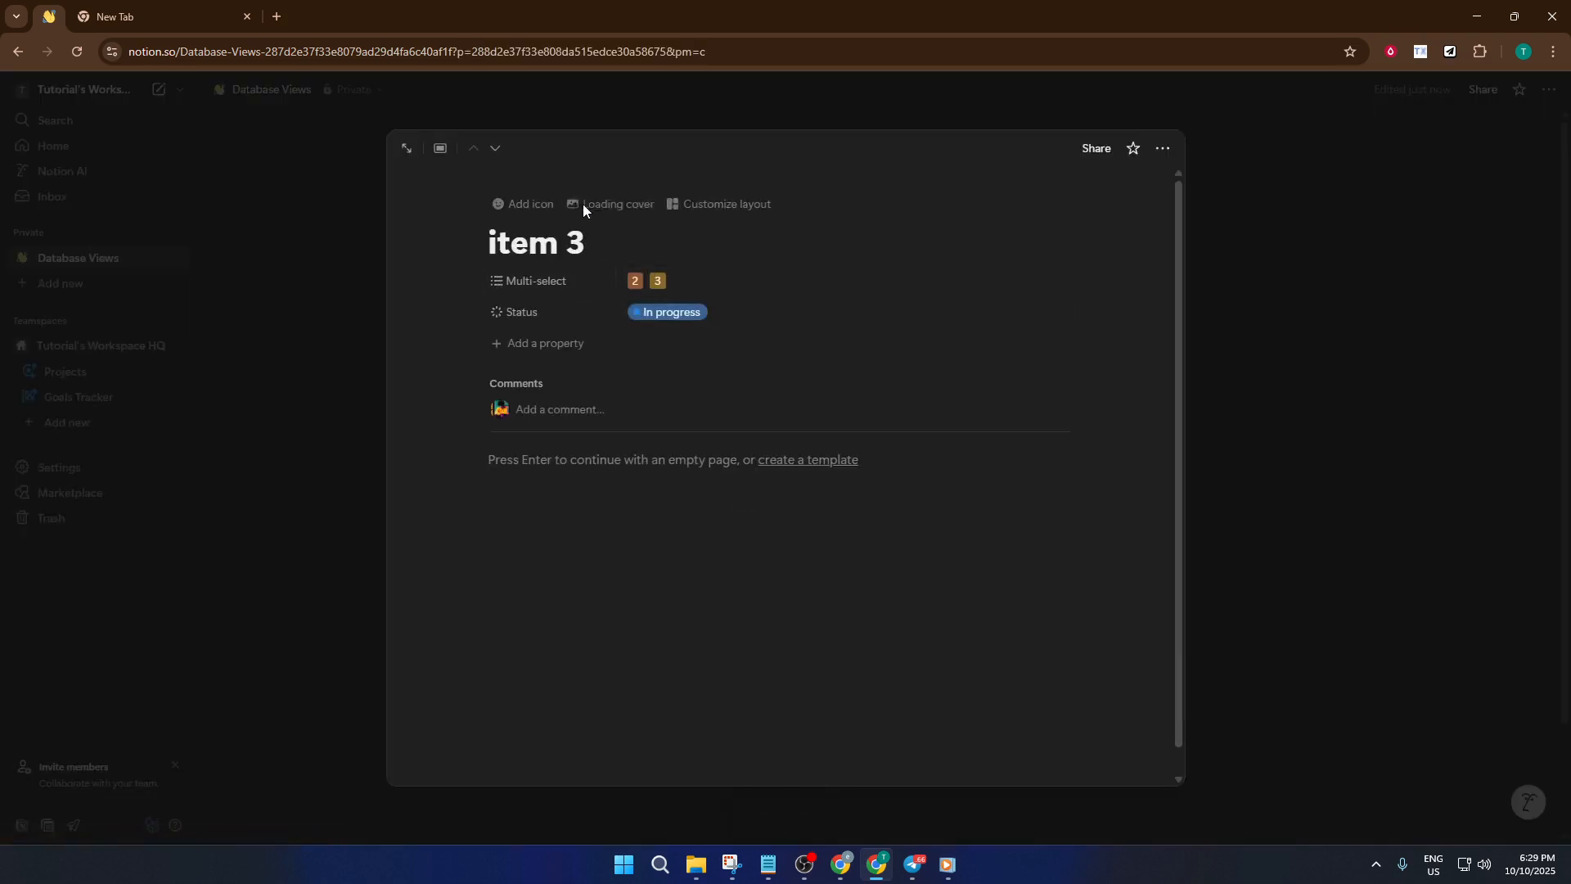
left_click(582, 205)
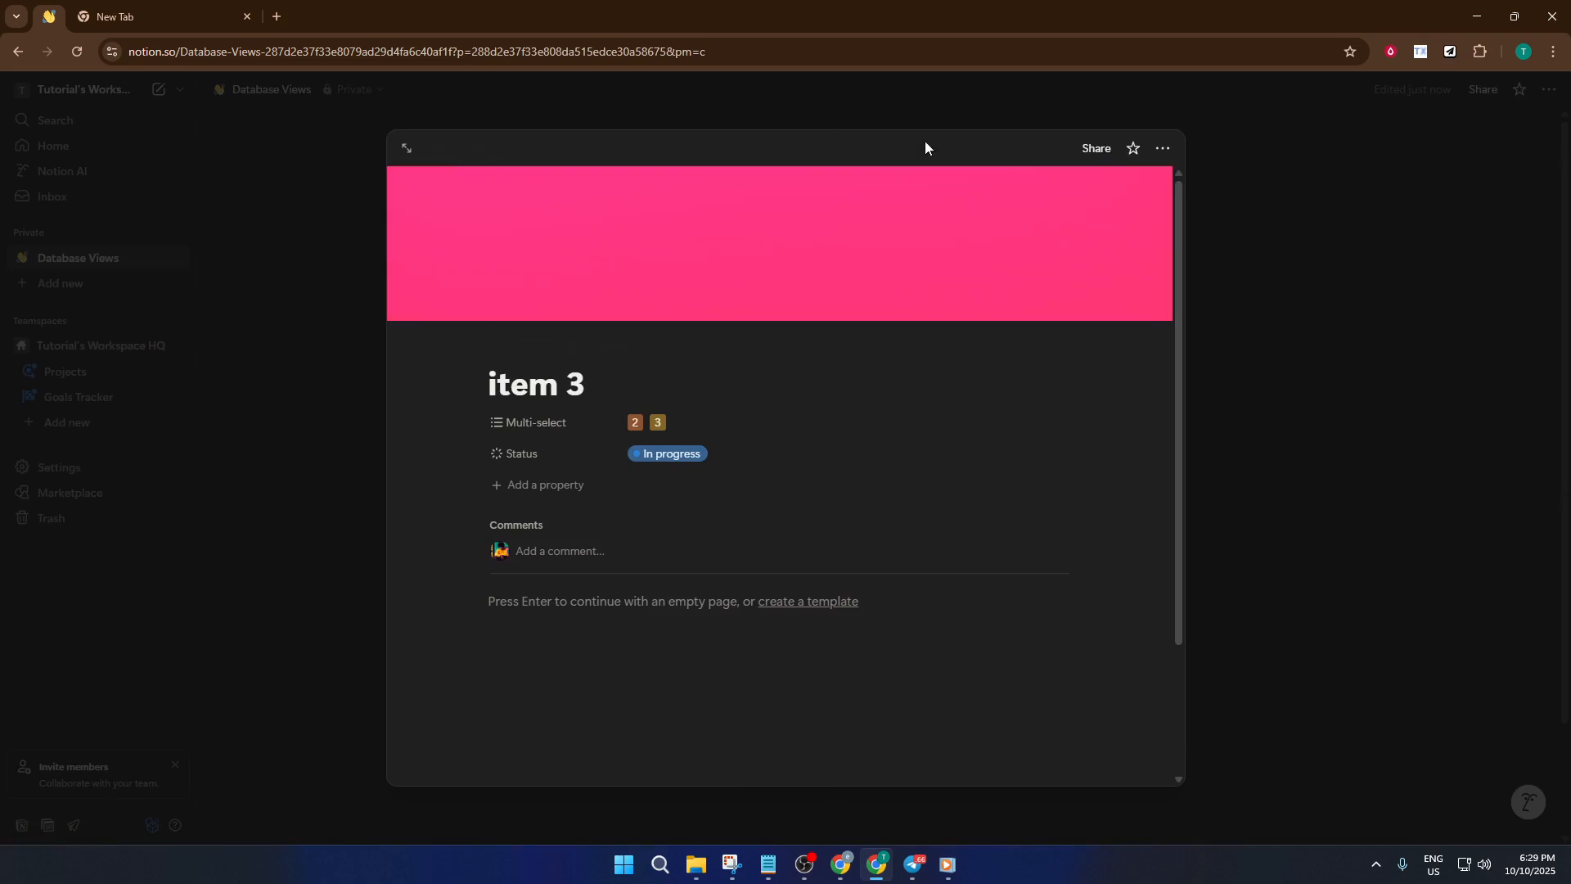
left_click(1186, 134)
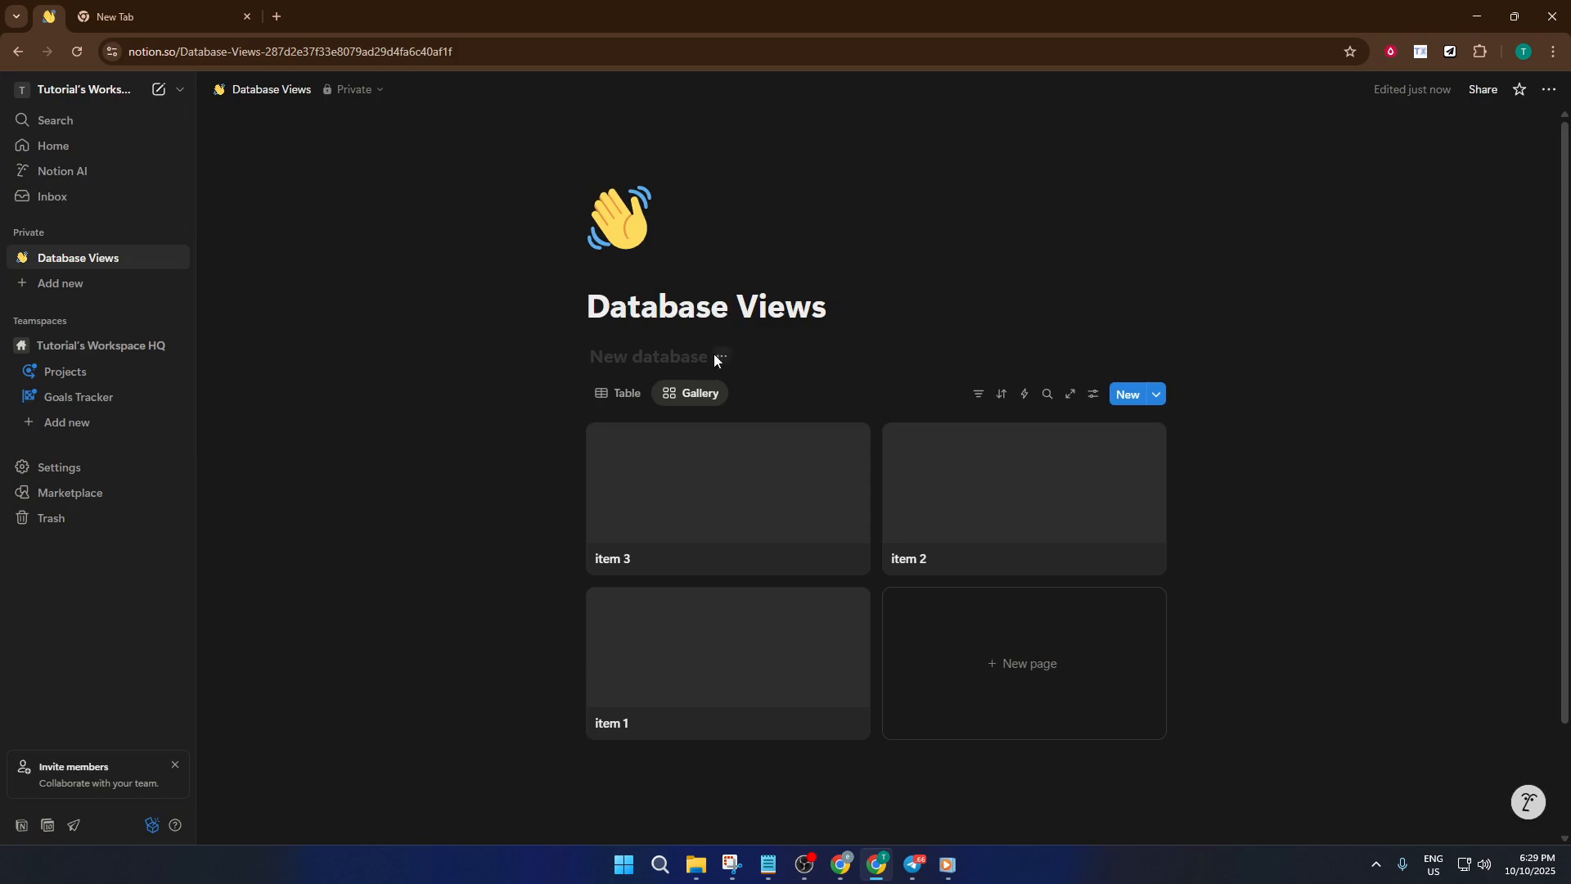
Add a List view to the database alongside the Table and Gallery views.
left_click(720, 356)
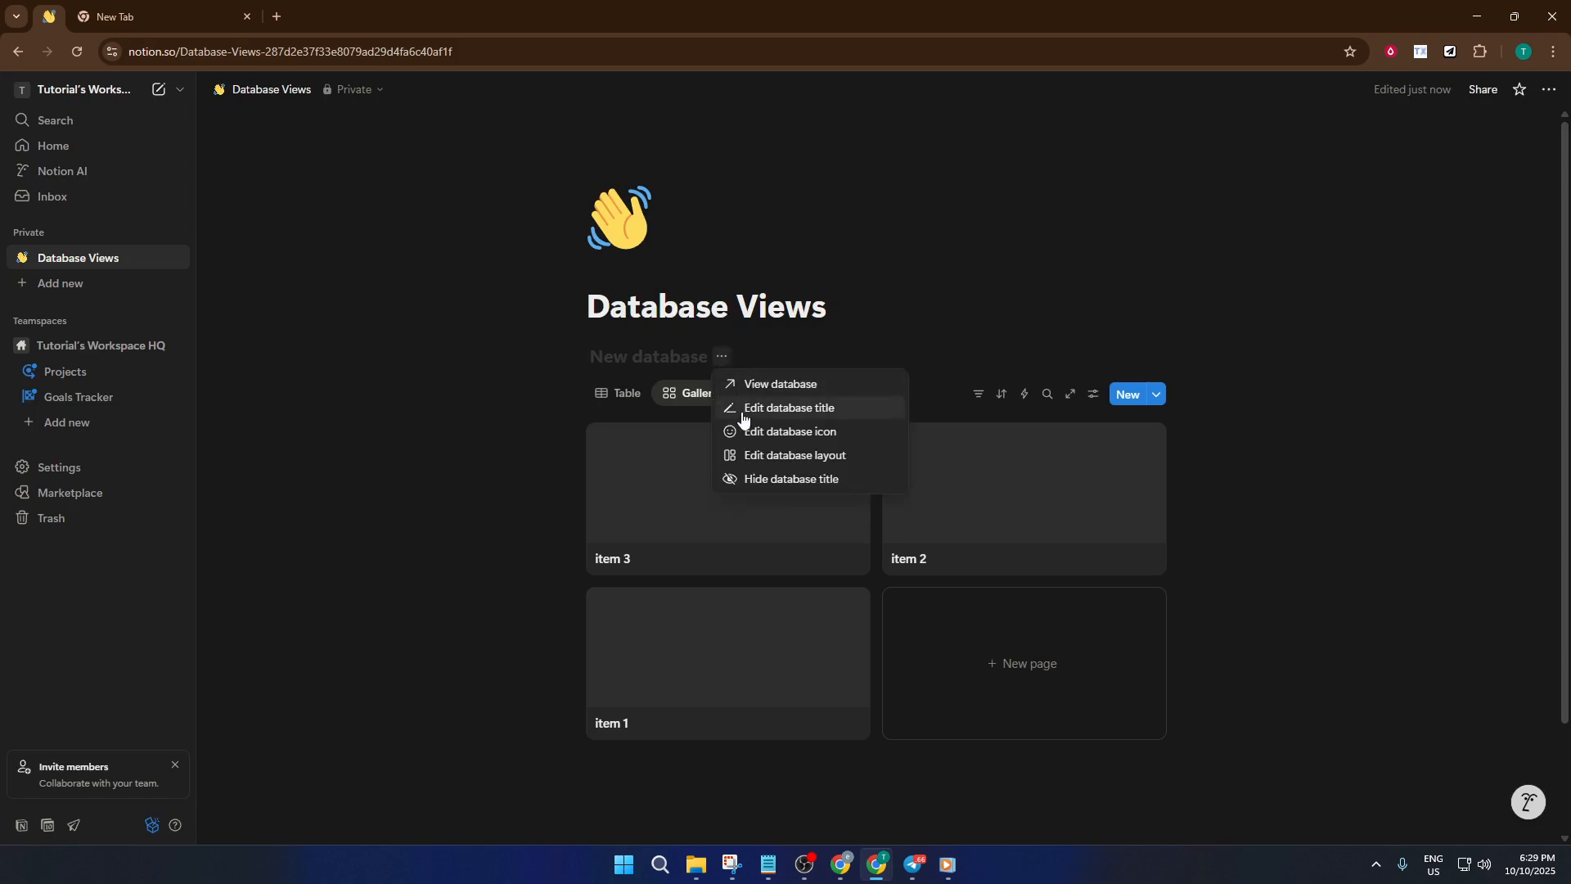
left_click(719, 352)
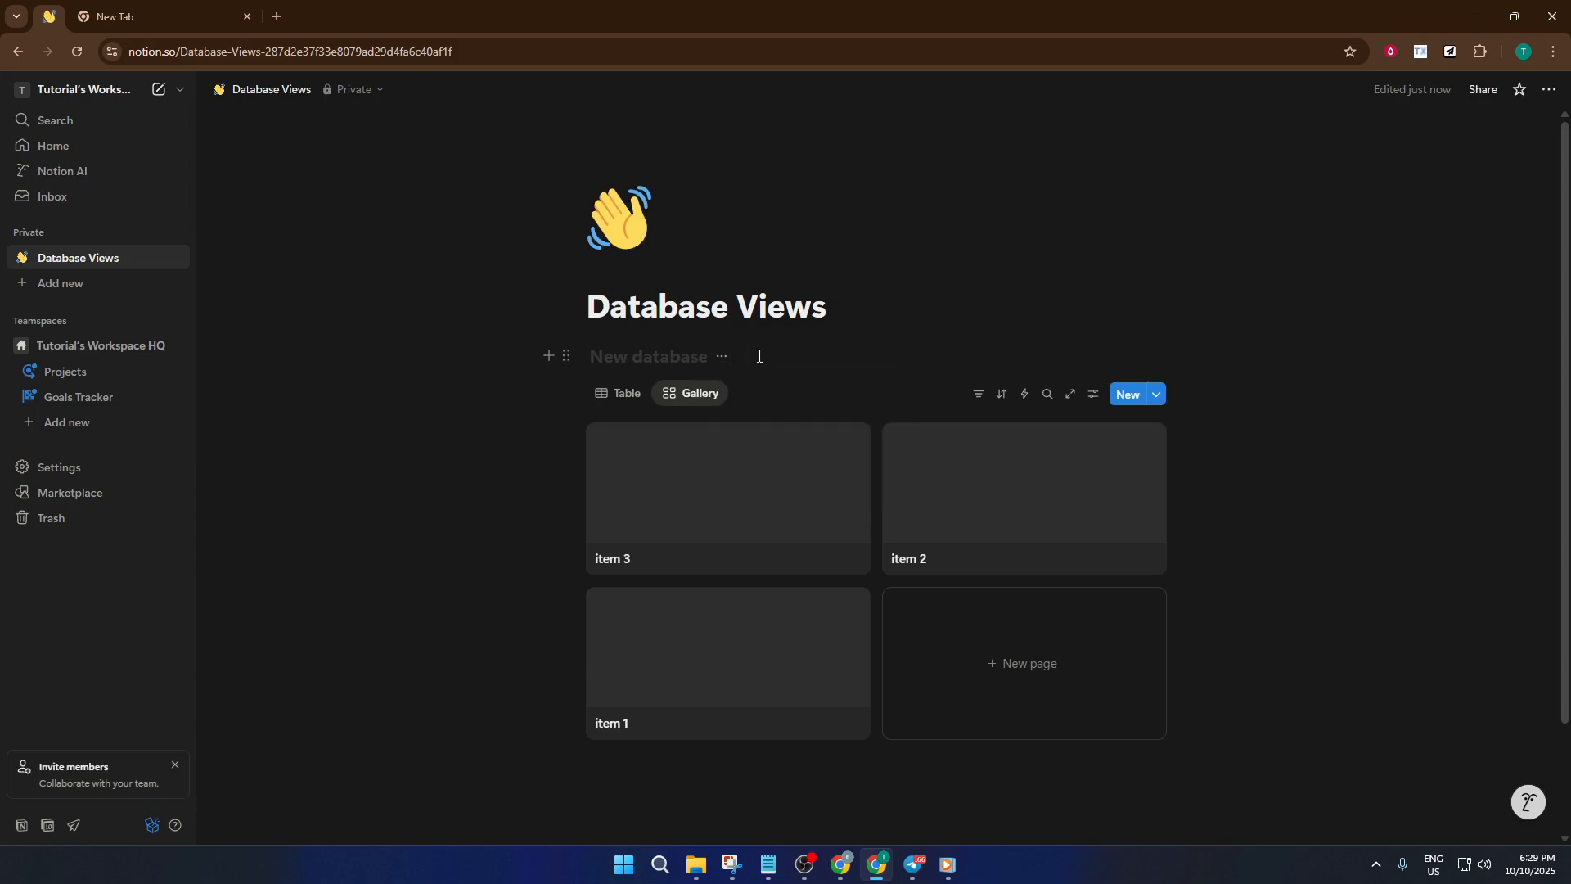
left_click(739, 393)
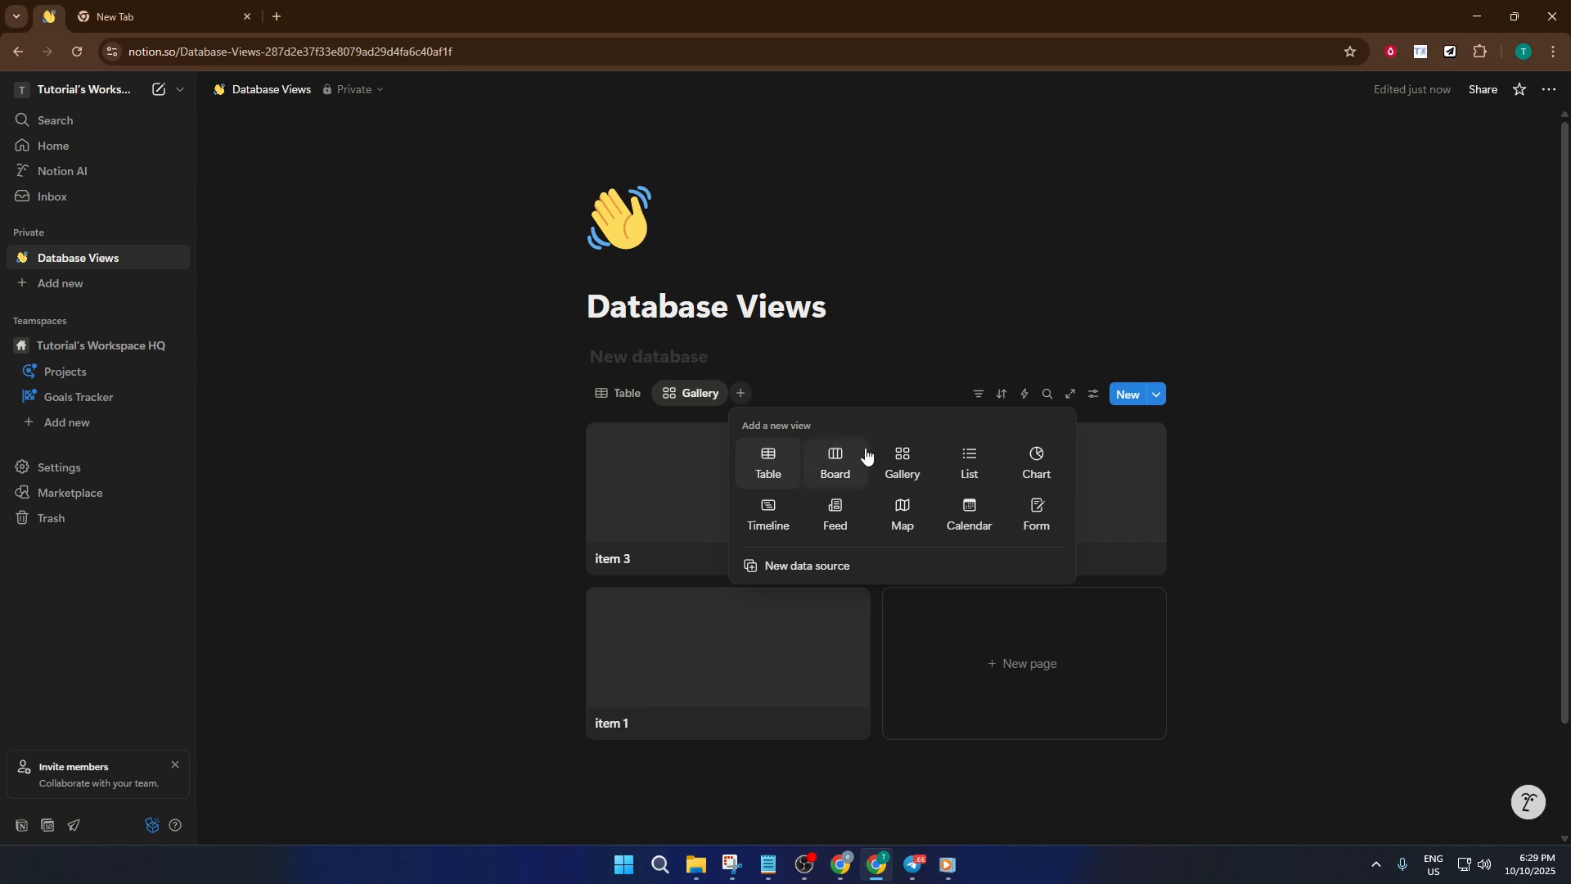
left_click(969, 464)
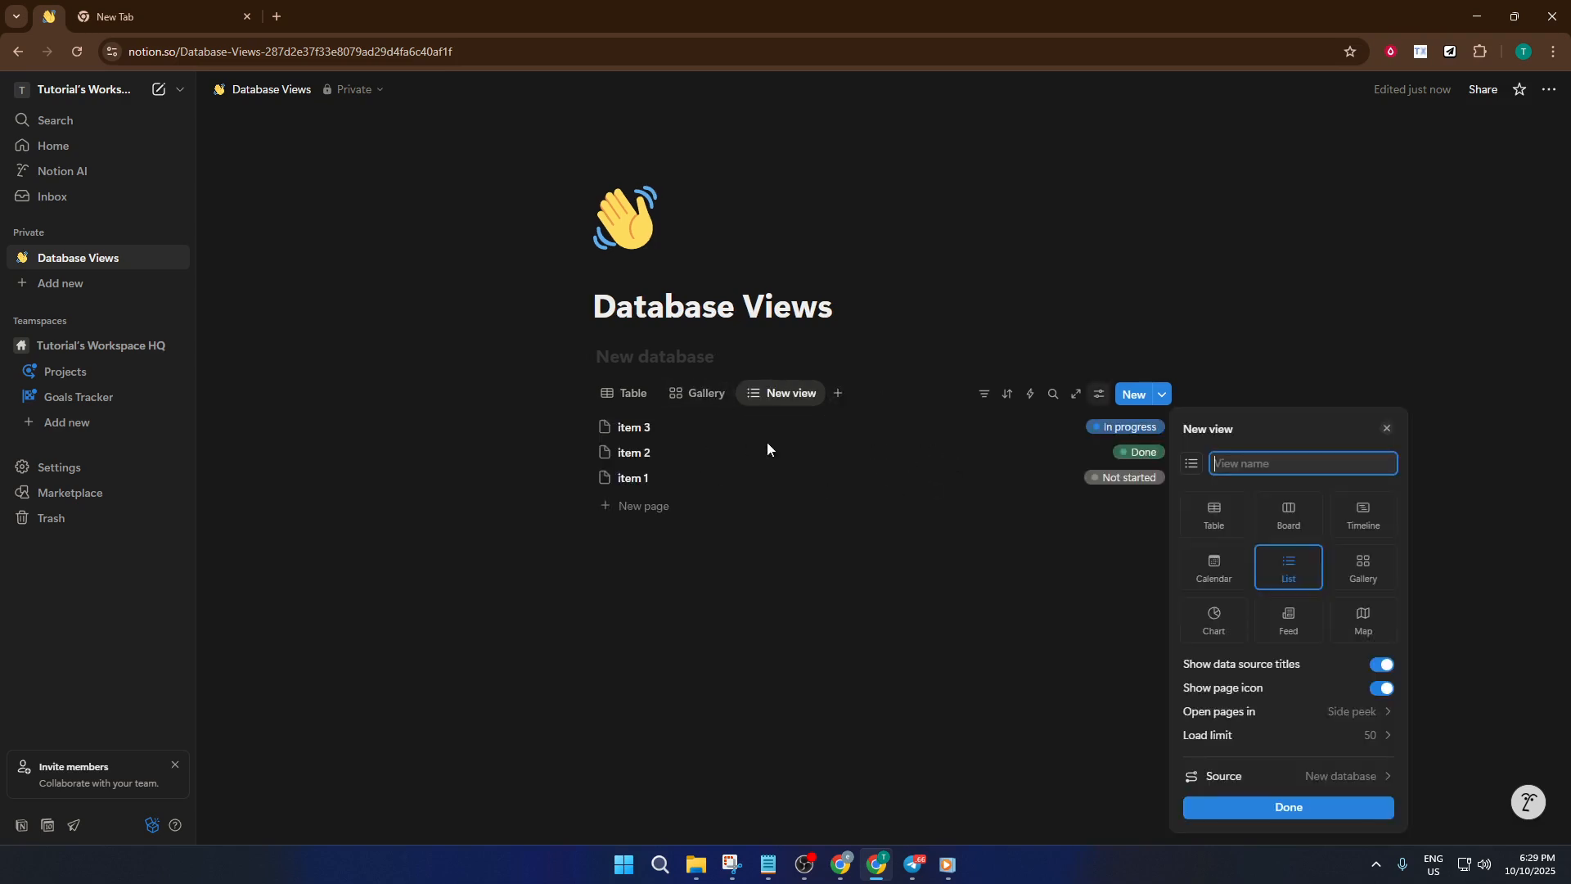
Delete the Gallery view from the database.
right_click(695, 392)
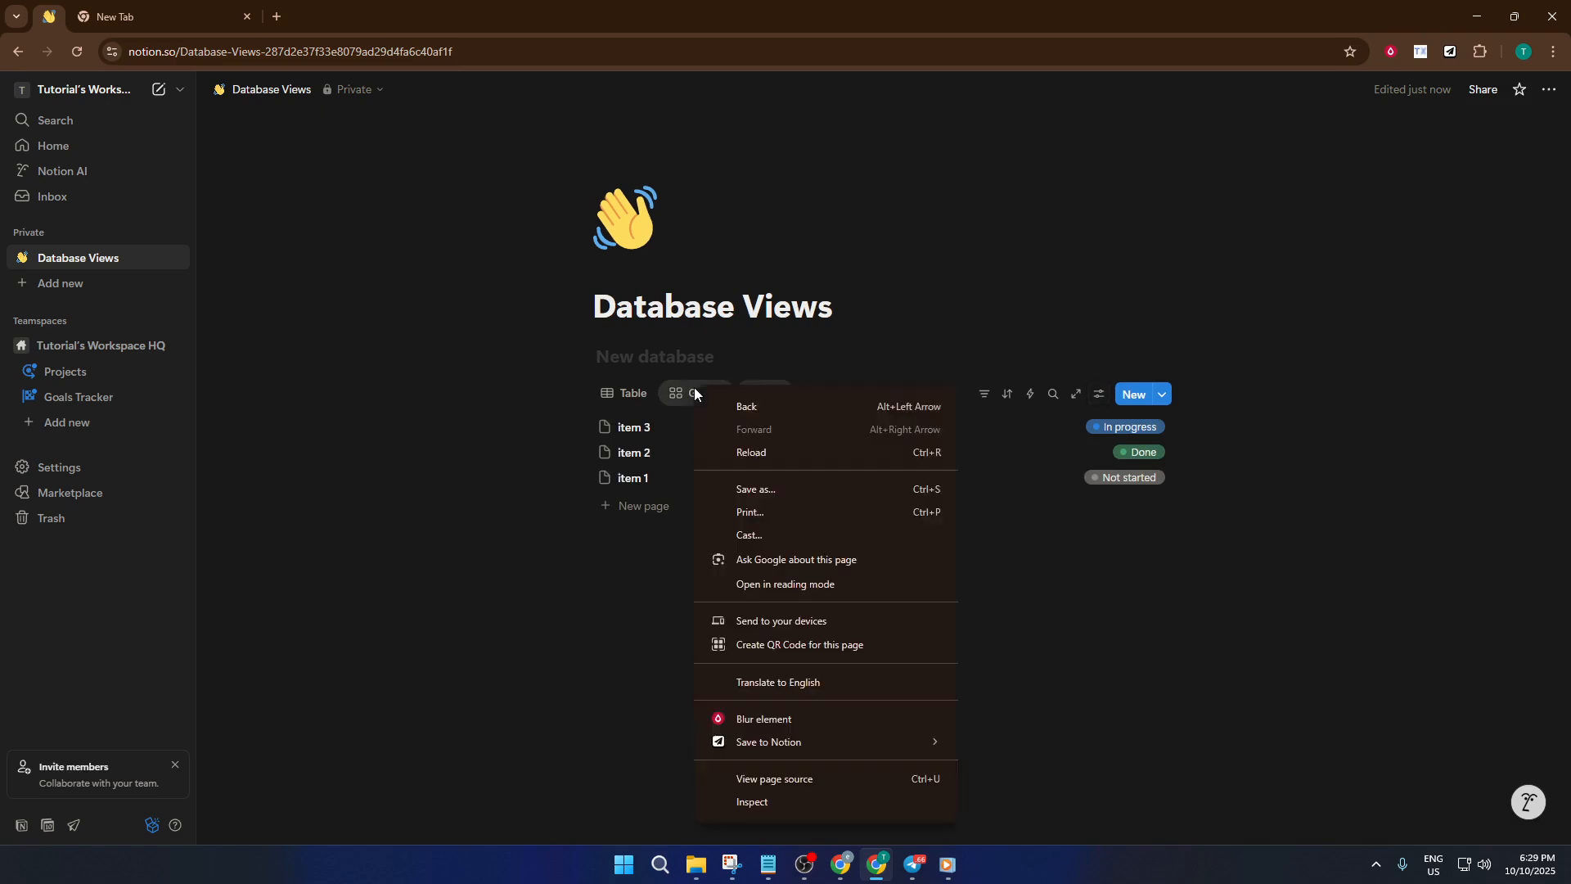
key("Escape")
left_click(681, 395)
left_click(680, 395)
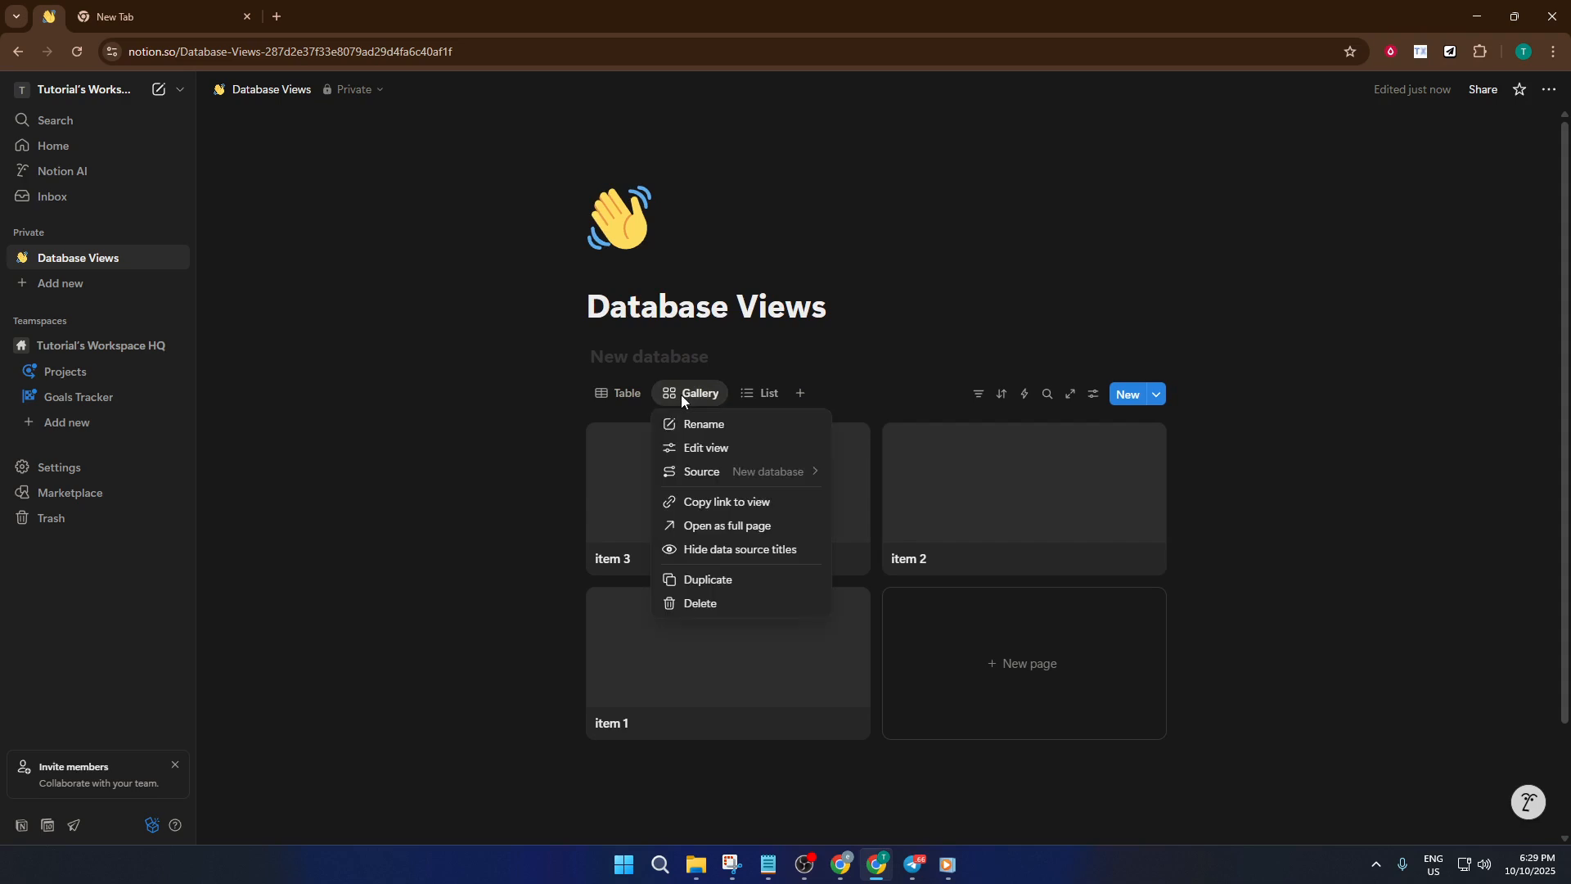
left_click(709, 601)
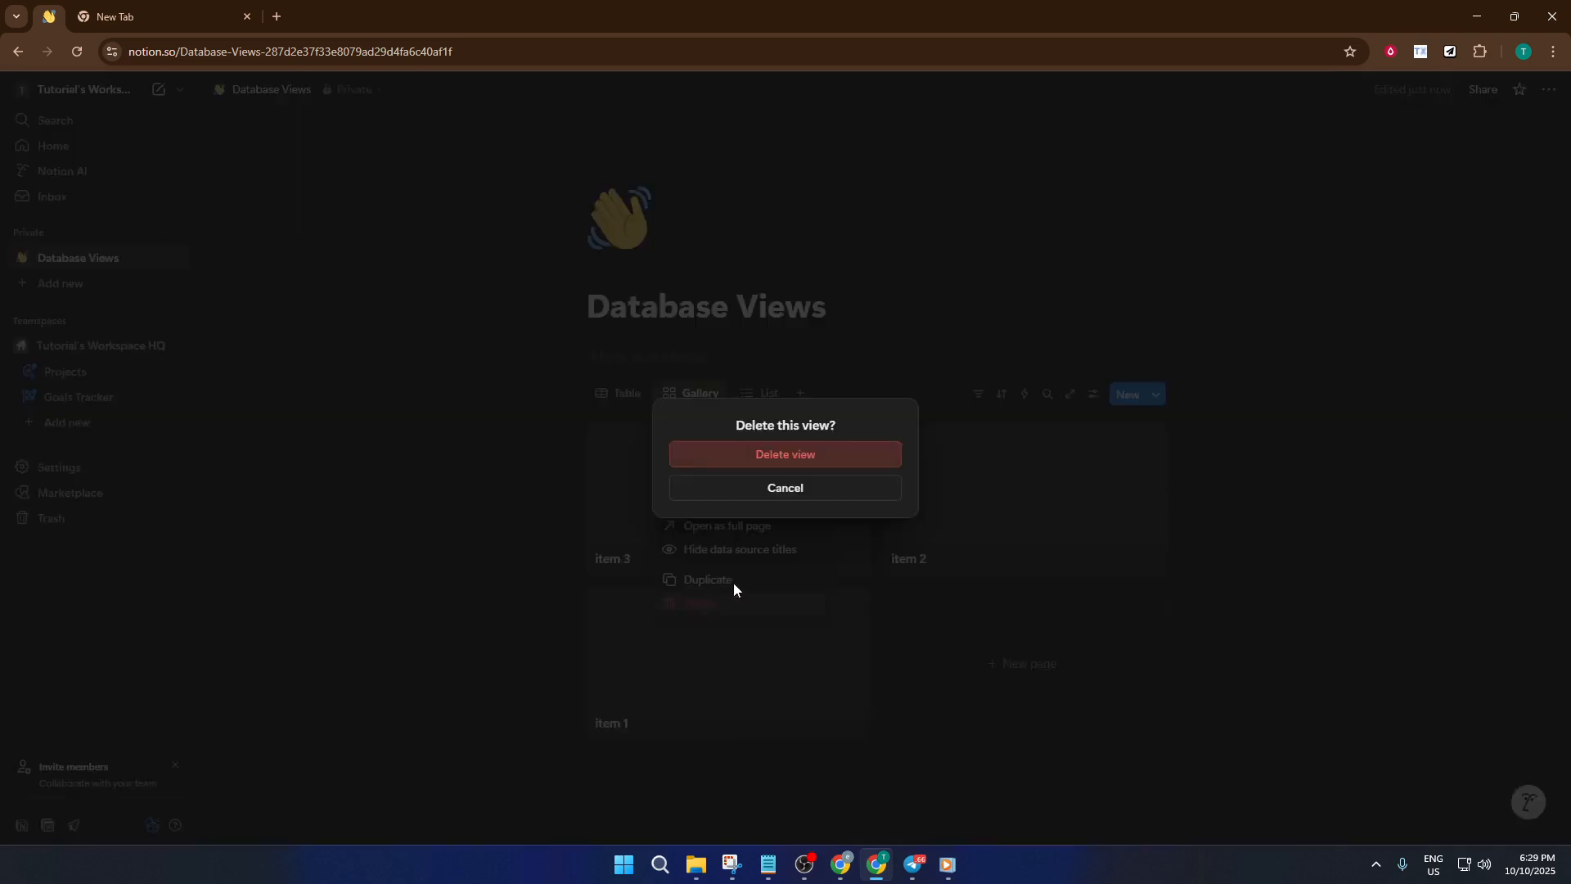
left_click(821, 457)
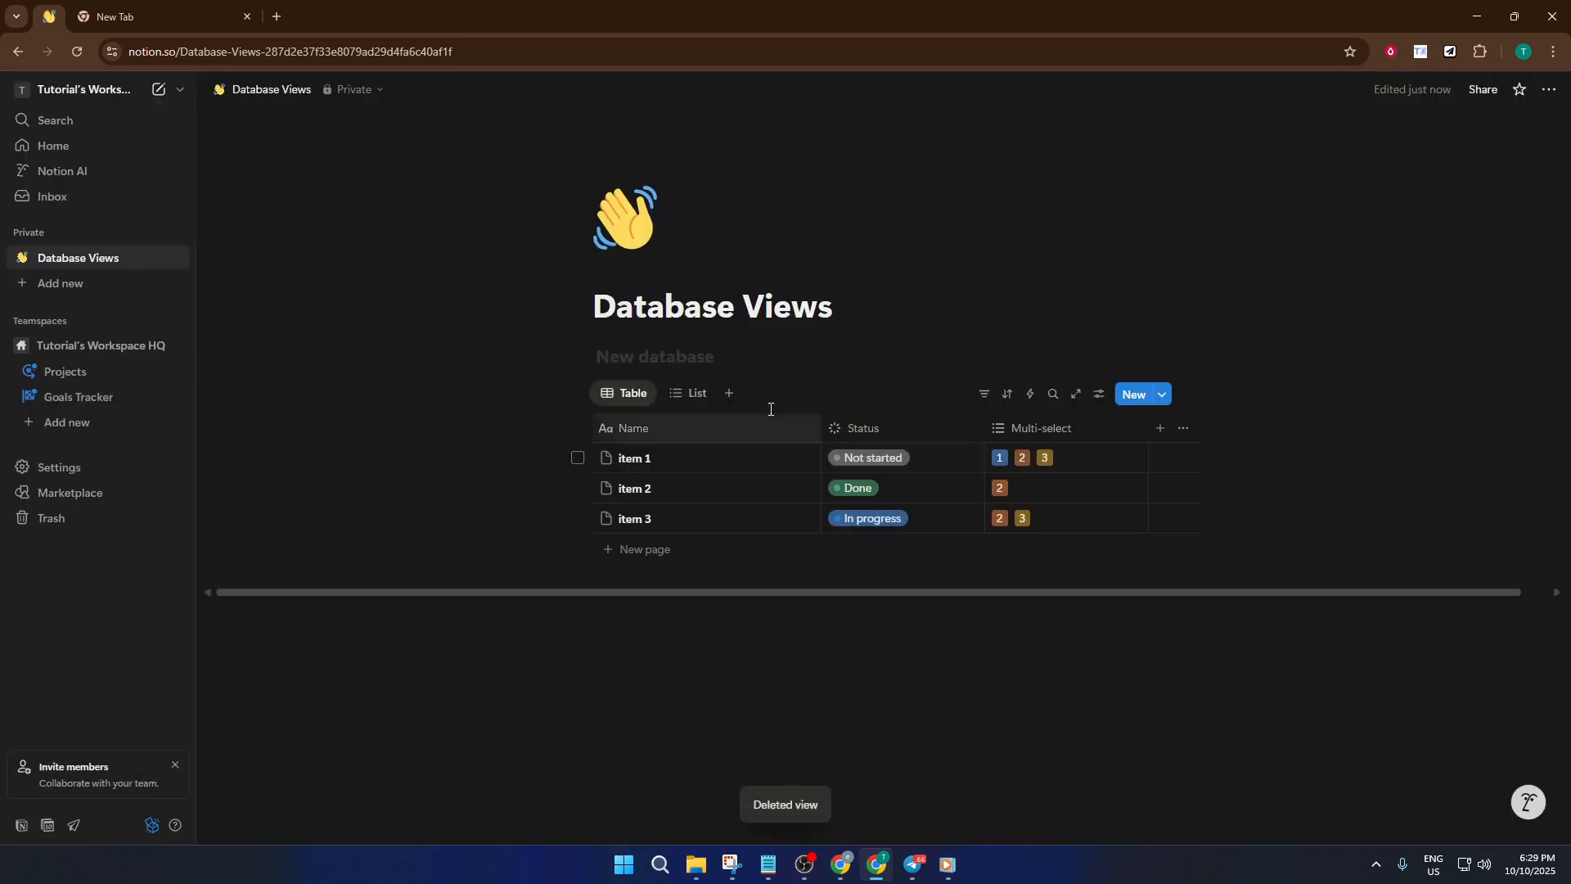
Add a Chart view to the database and set its chart type to a line chart.
left_click(730, 393)
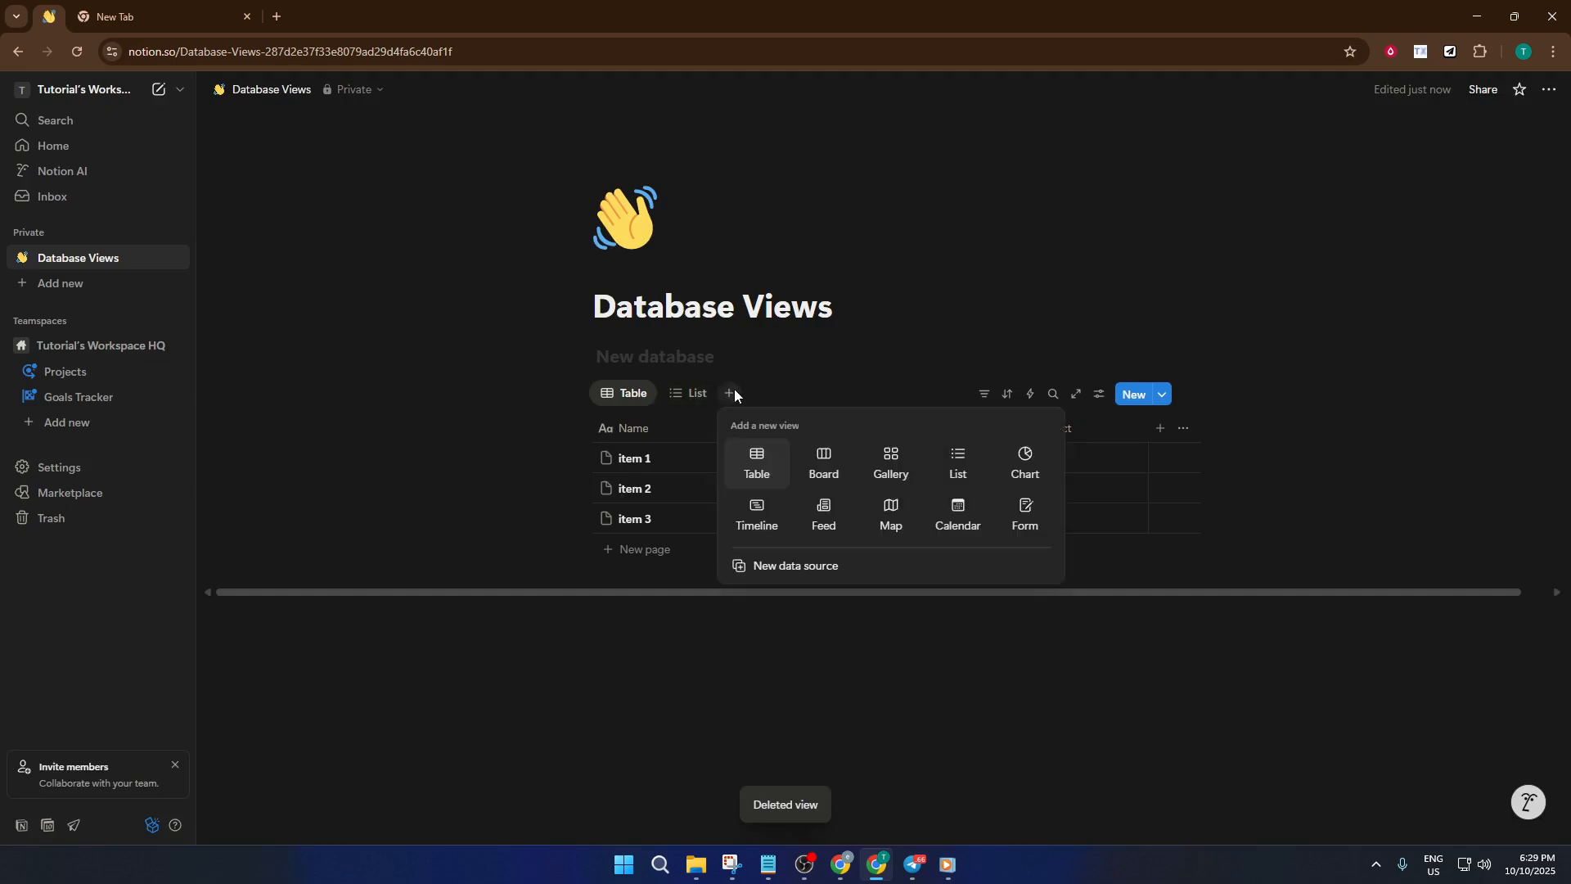
left_click(1021, 477)
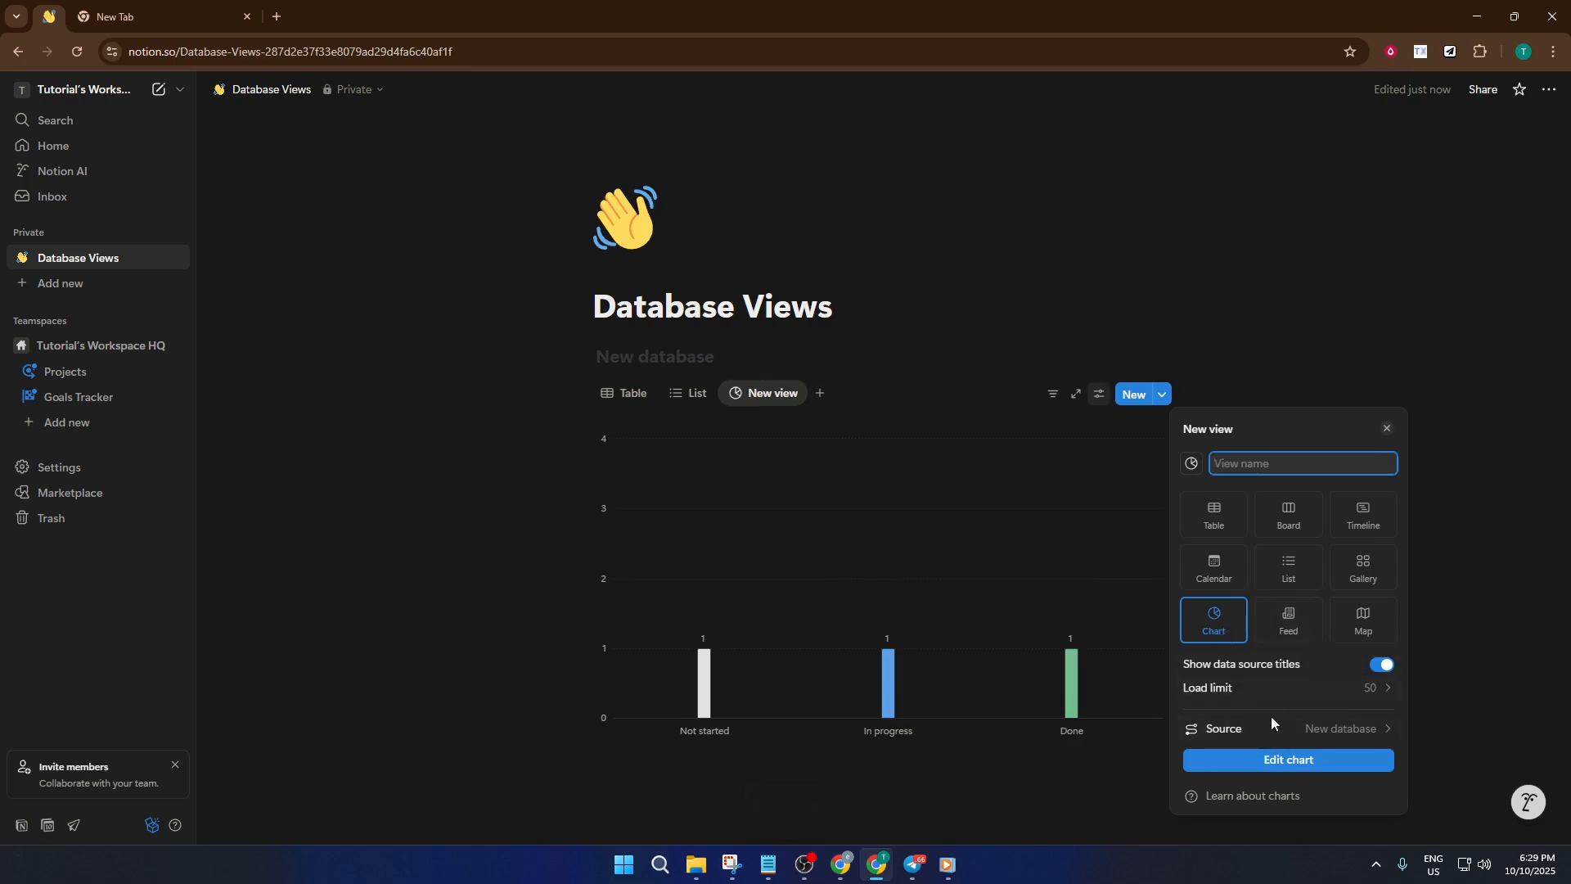
left_click(1288, 759)
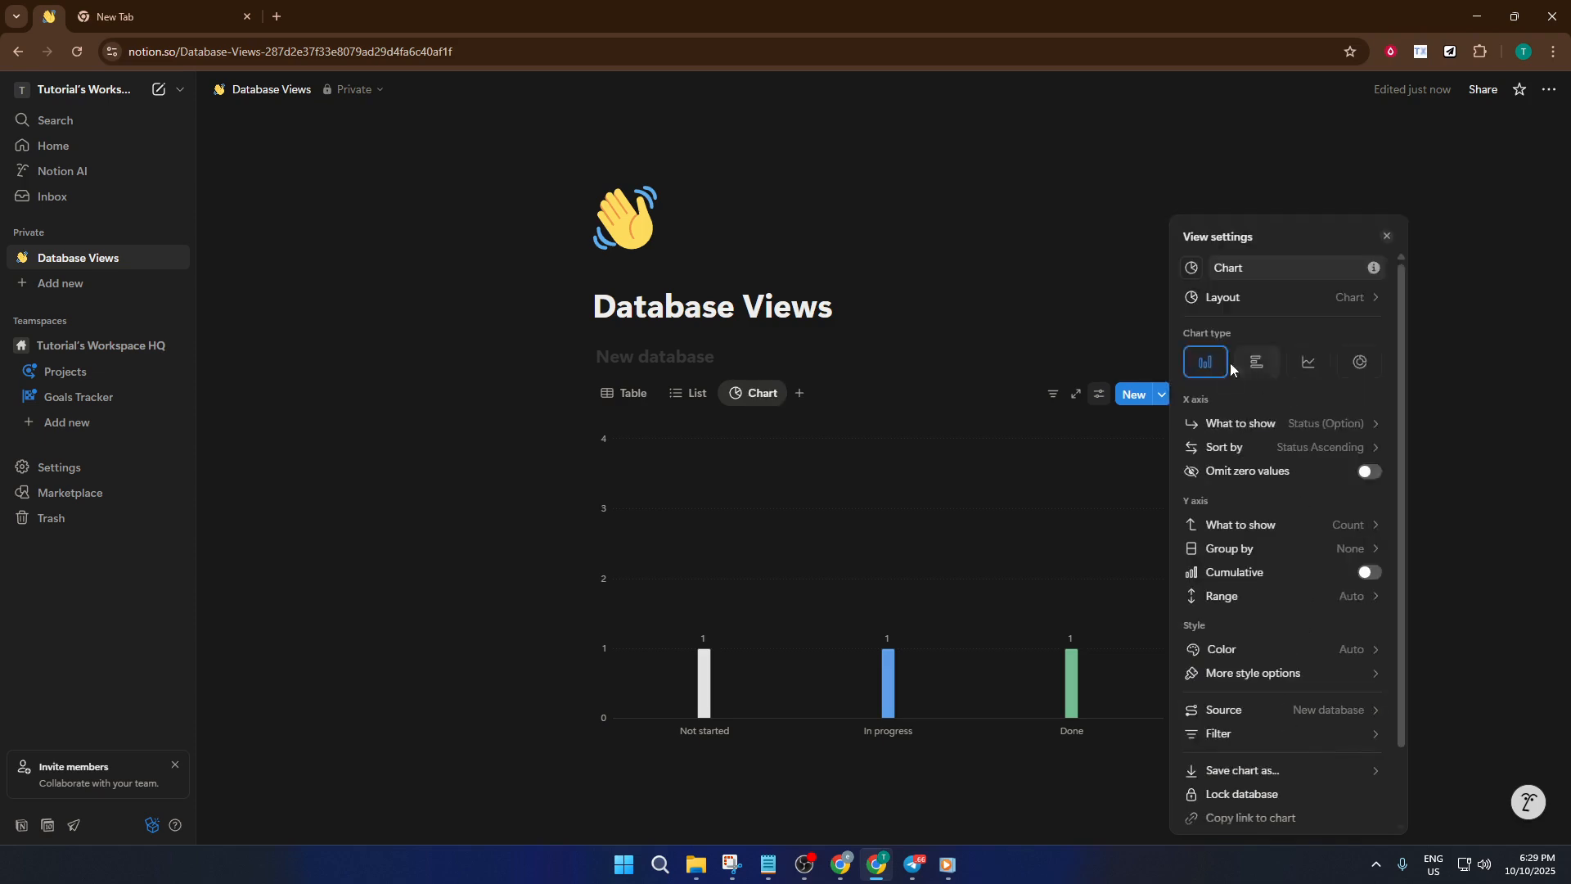
left_click(1268, 363)
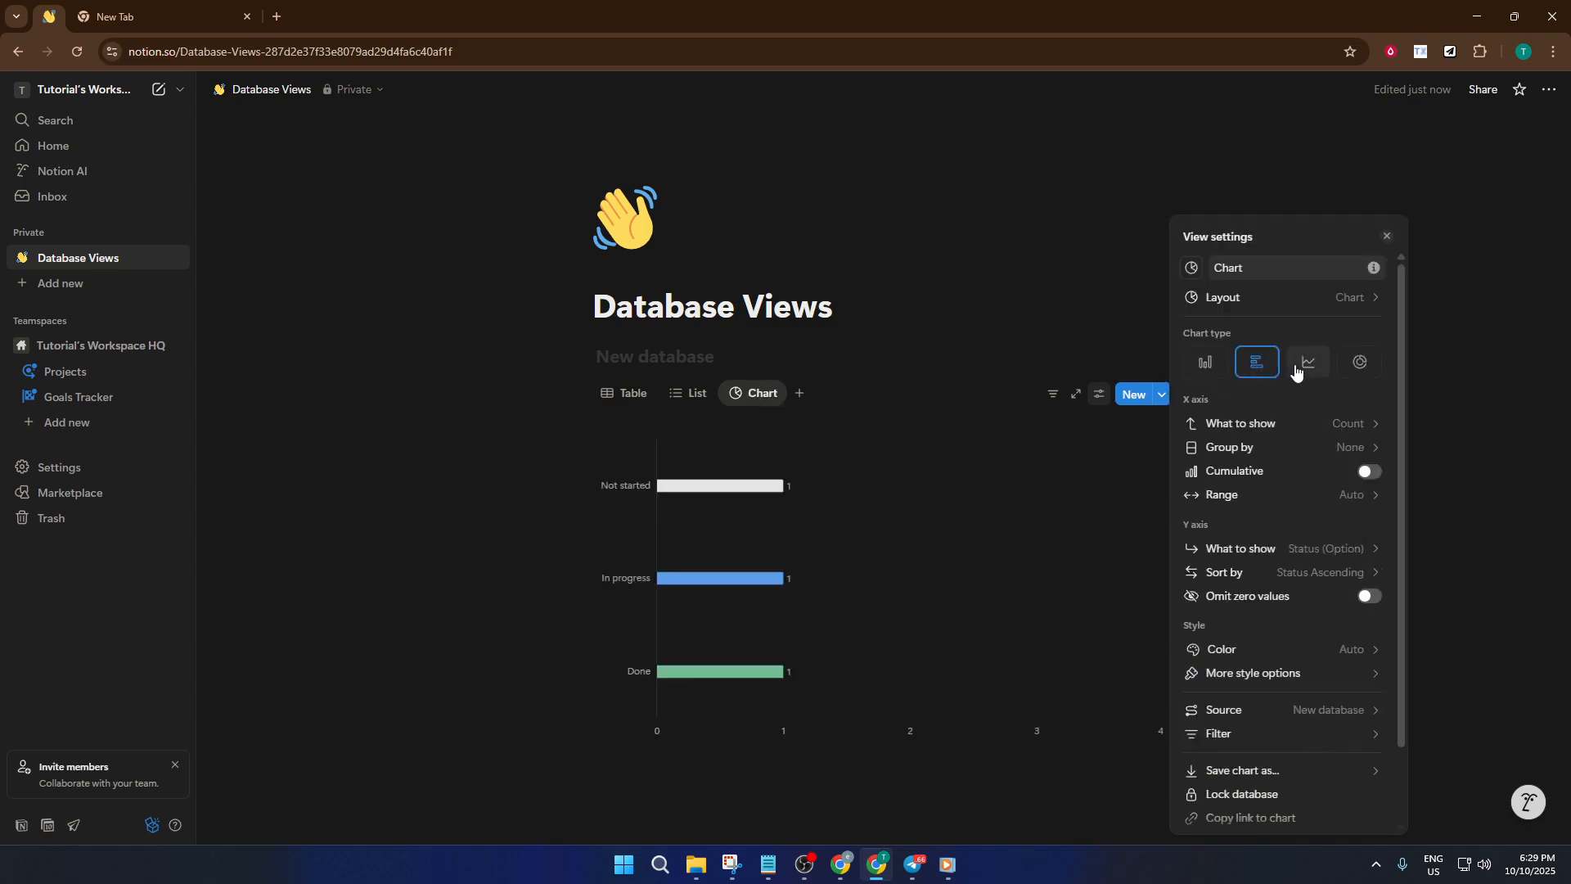
left_click(1306, 364)
left_click(916, 391)
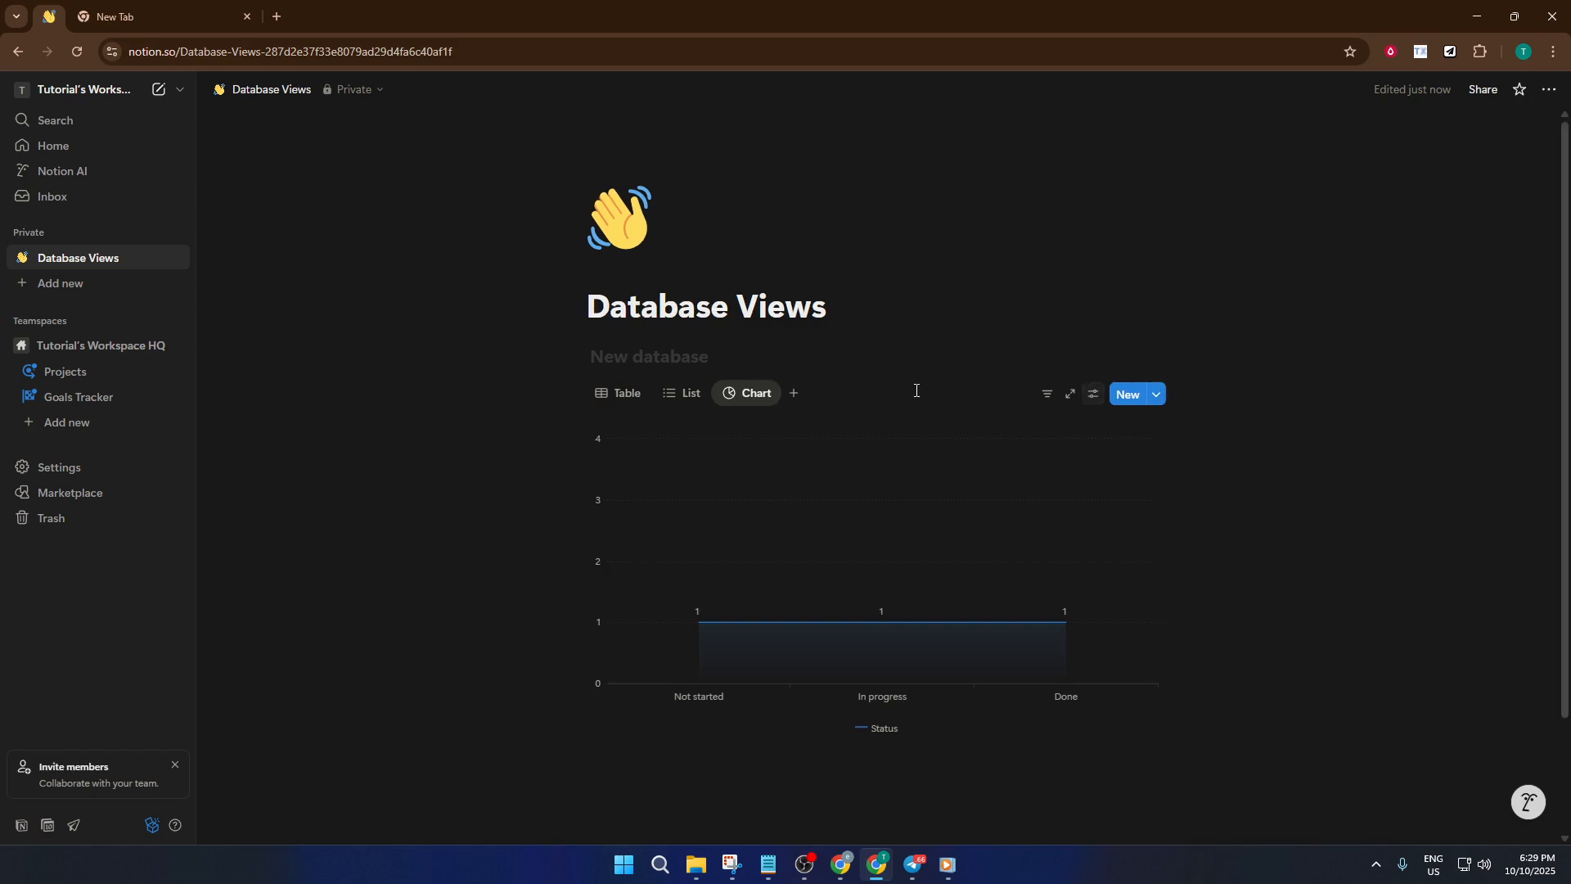
Add a Timeline view to the database, keeping its default settings and showing the timeline by Date.
left_click(794, 392)
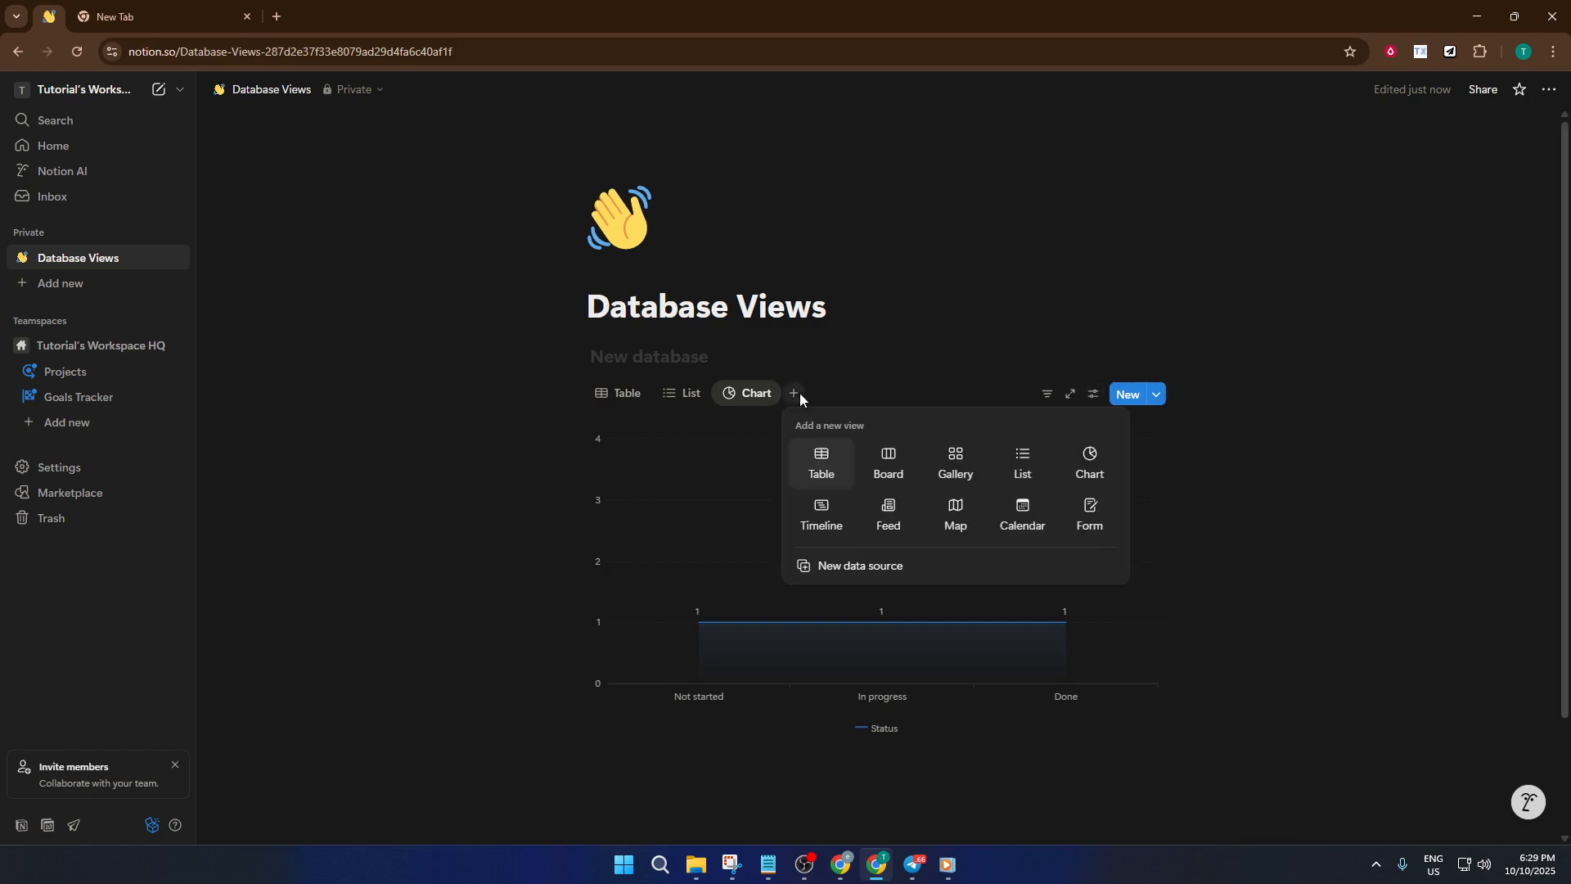
left_click(837, 520)
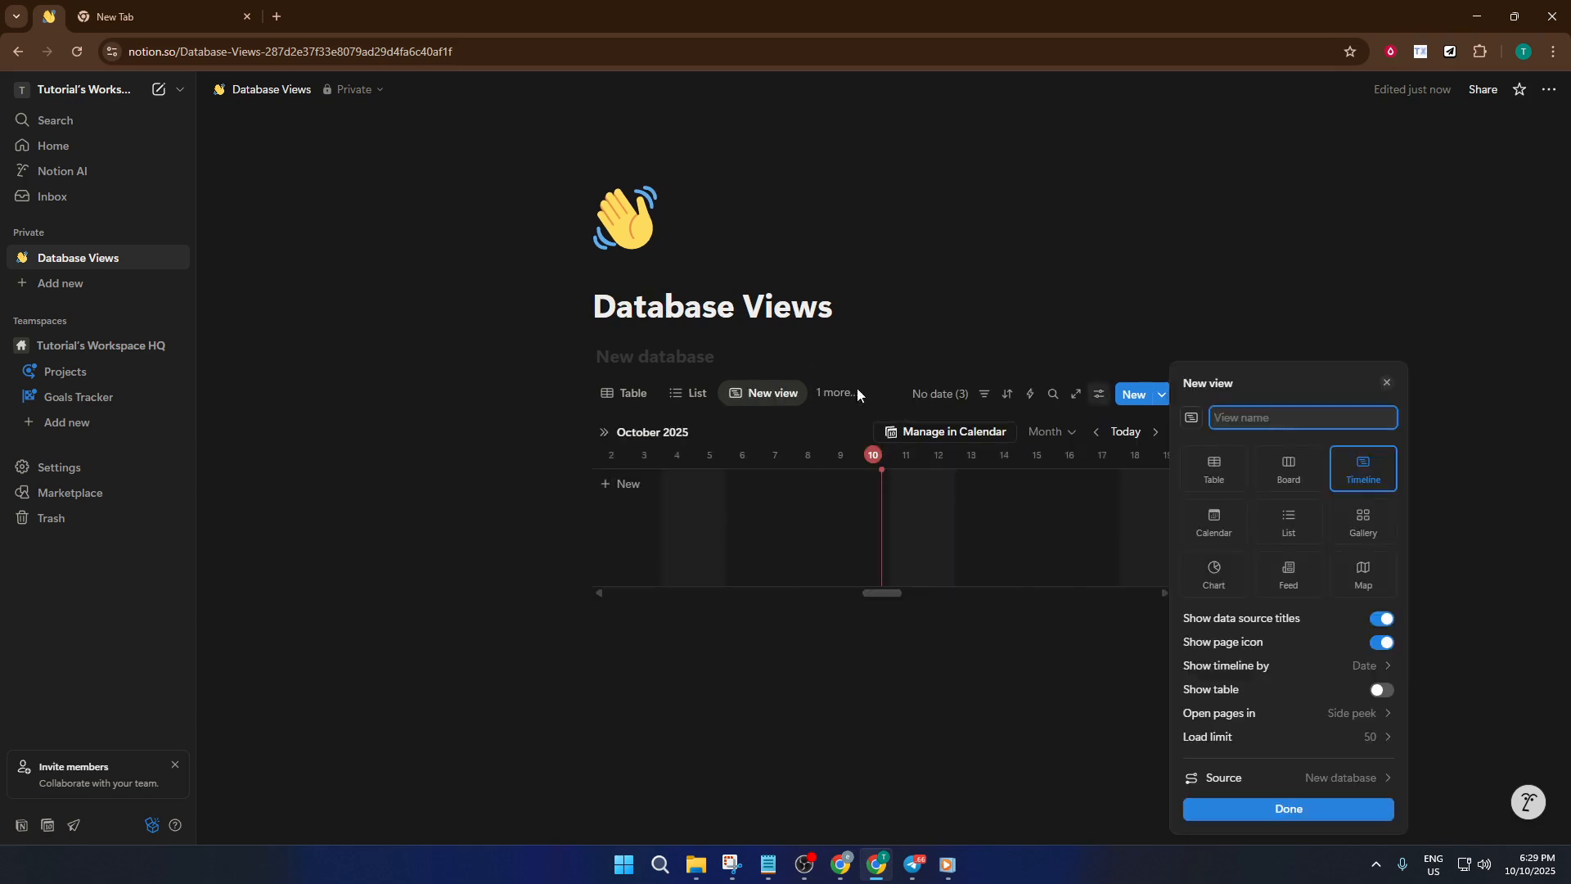
left_click(927, 657)
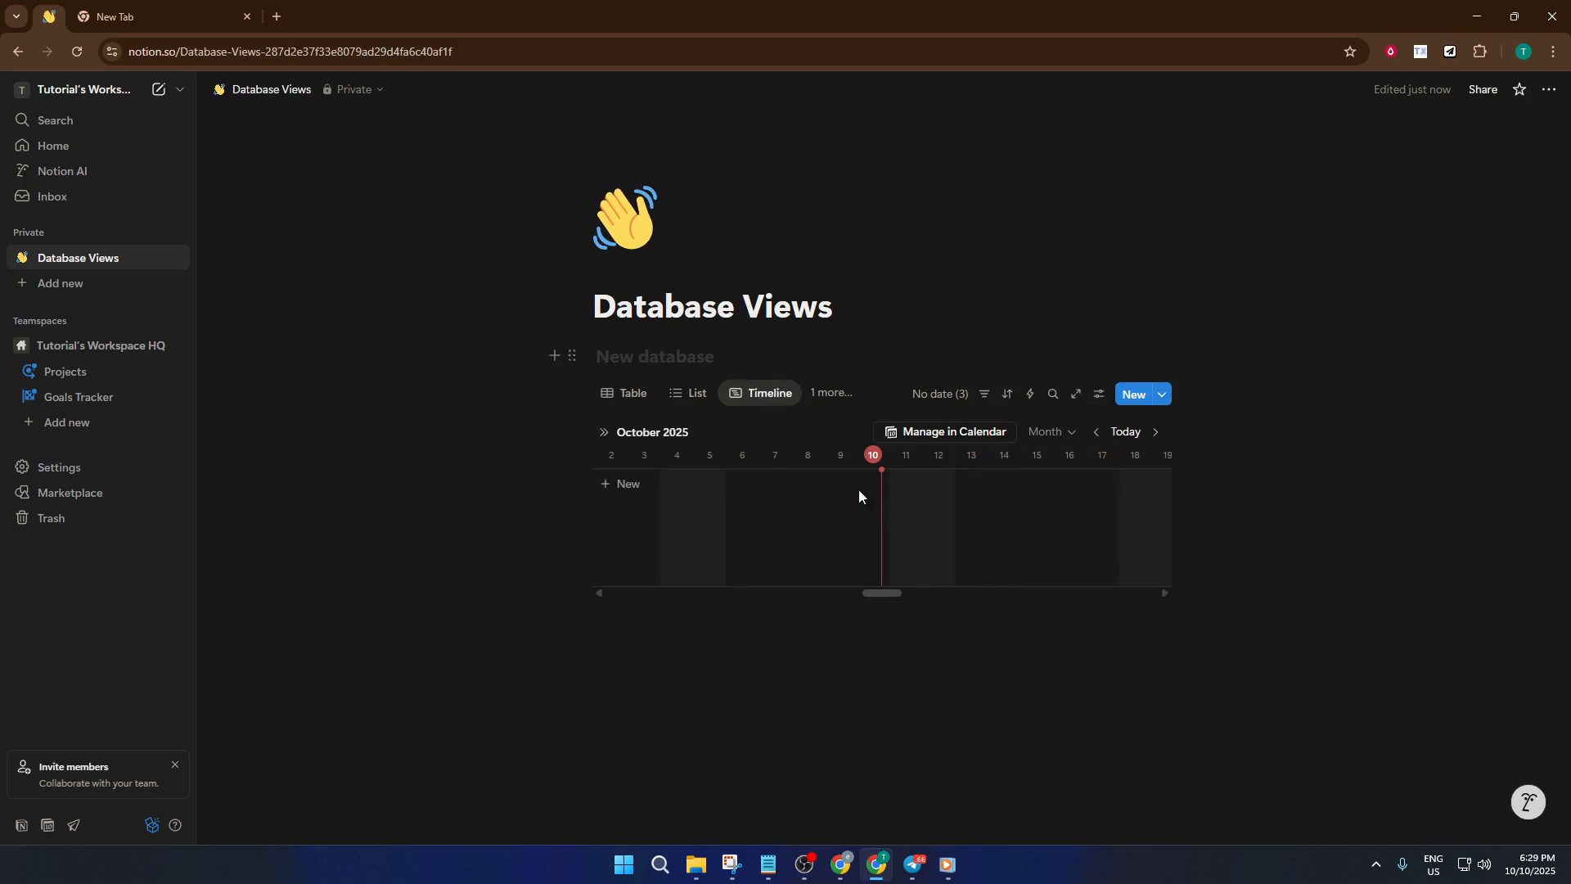
Create two timeline pages spanning October 5–9 and 11–15, and try linking the first to the second without turning on dependencies.
left_click_drag(822, 512, 719, 494)
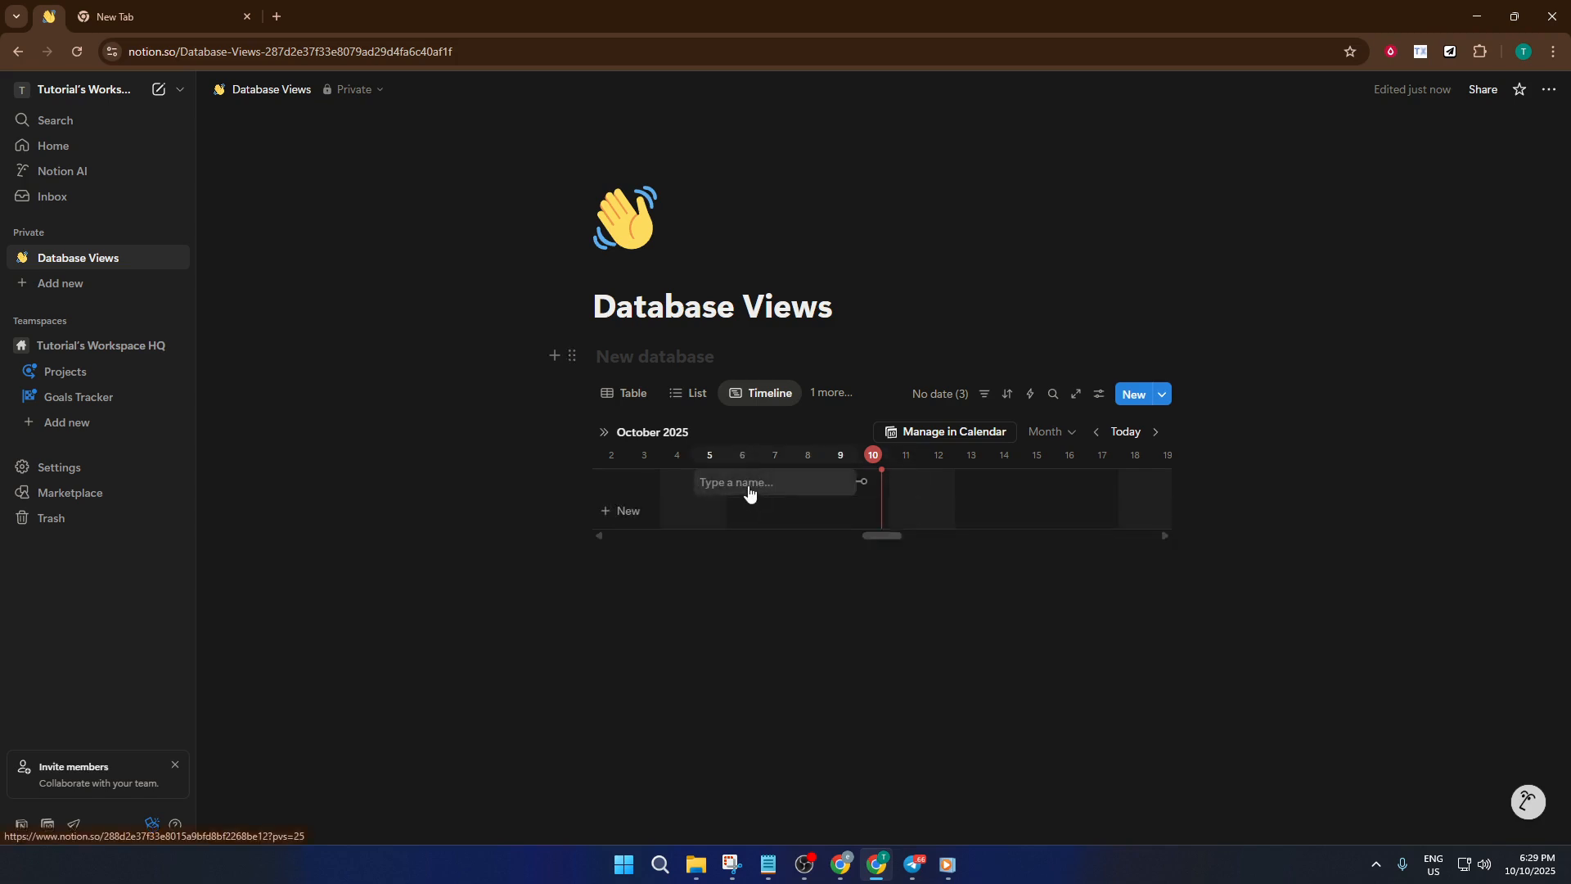
left_click(919, 506)
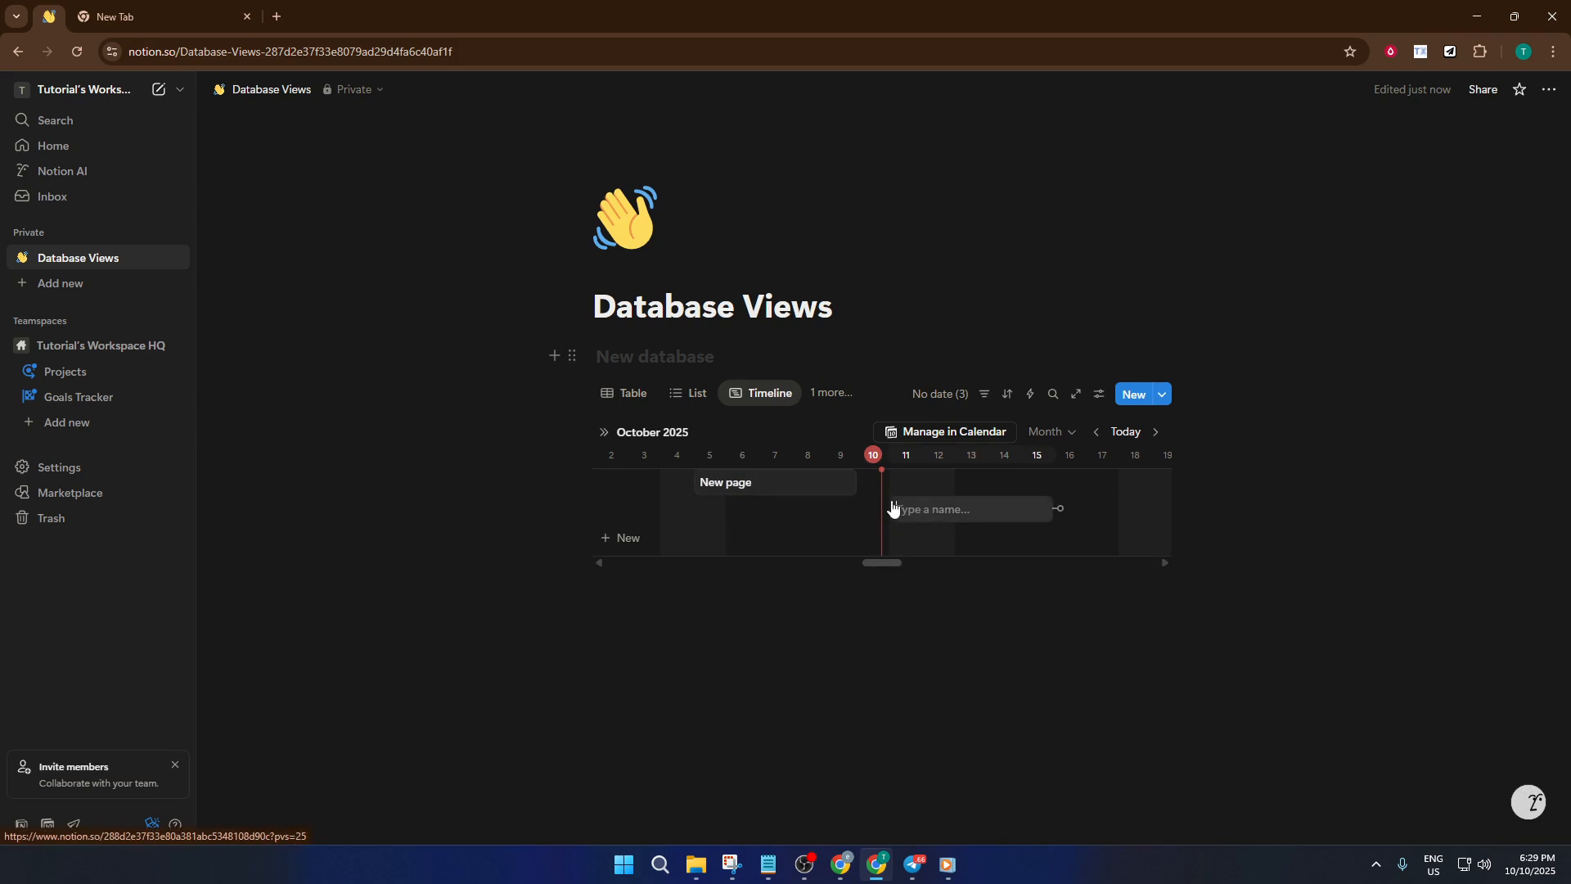
left_click_drag(861, 483, 920, 516)
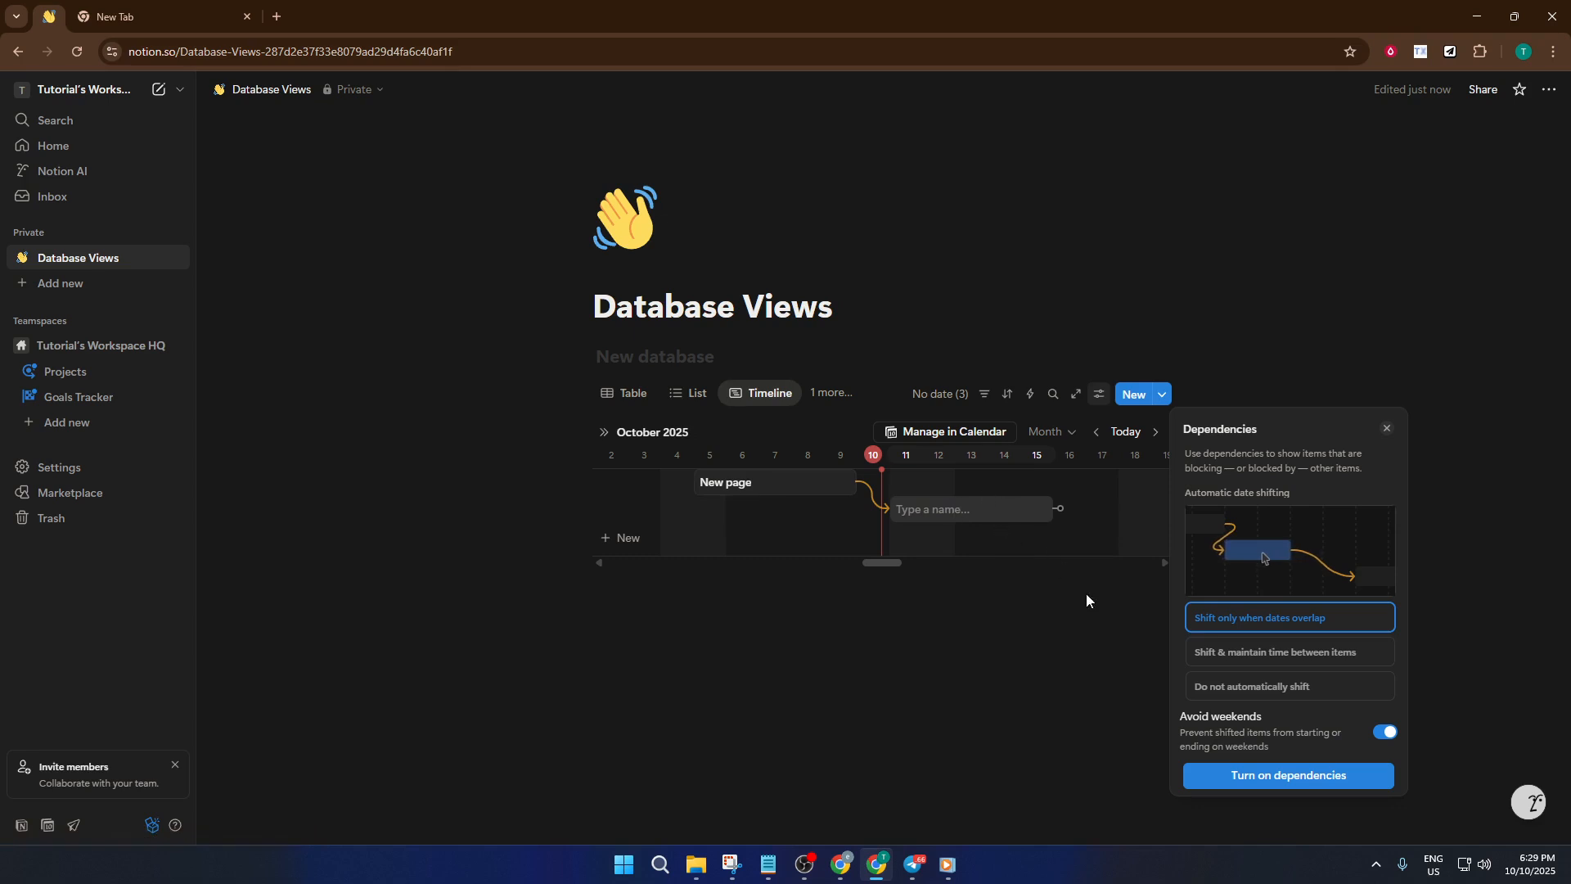
left_click(1387, 430)
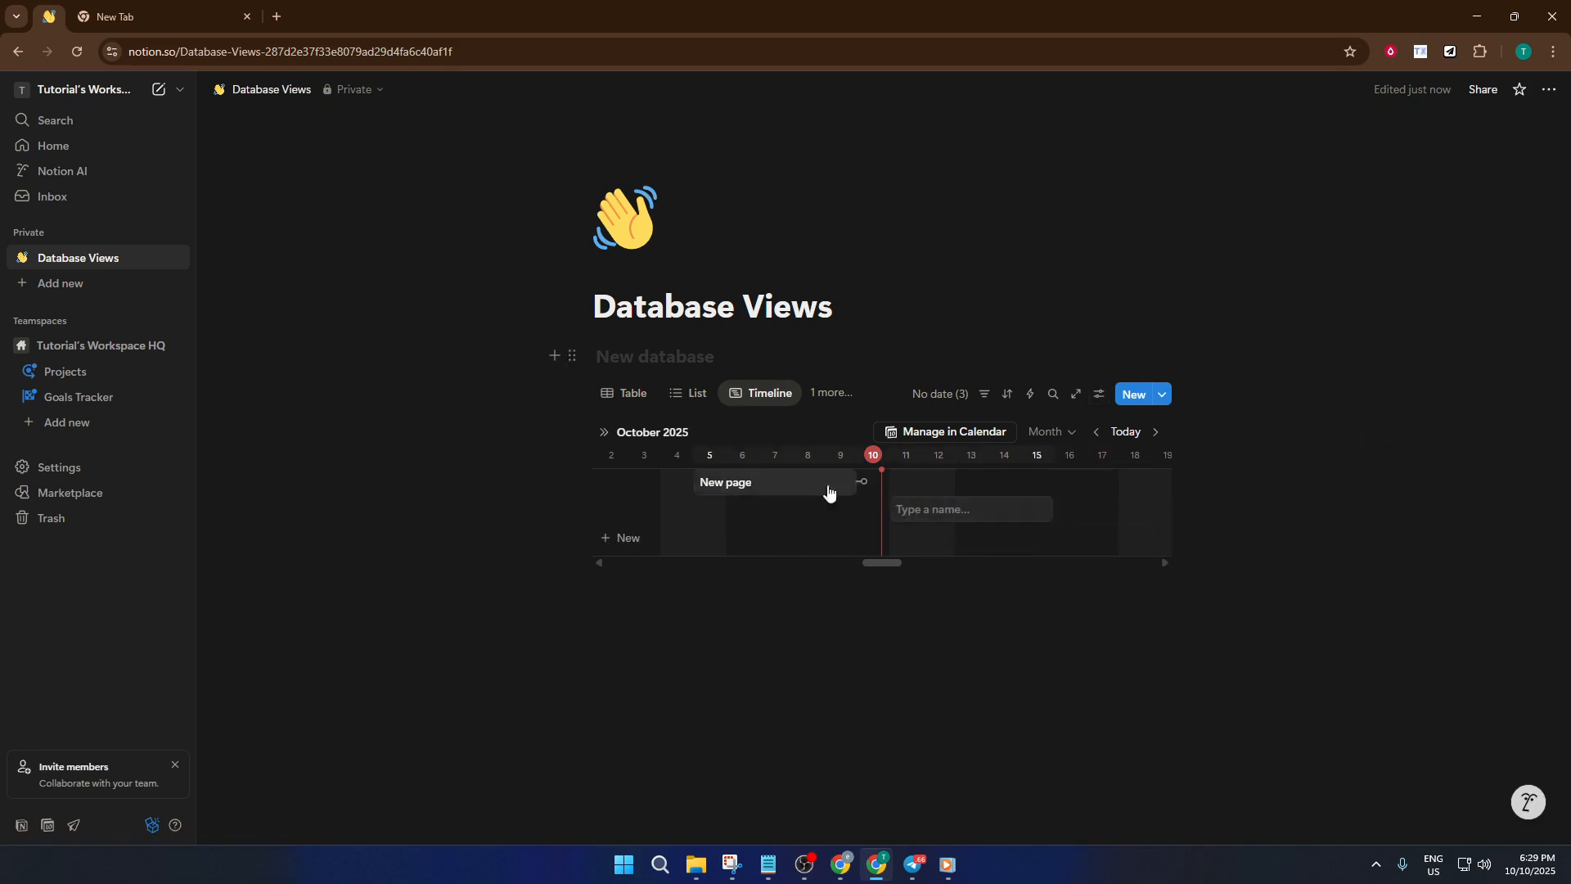
Add a Map view to the database, keeping its default settings and mapping by Place.
left_click(826, 394)
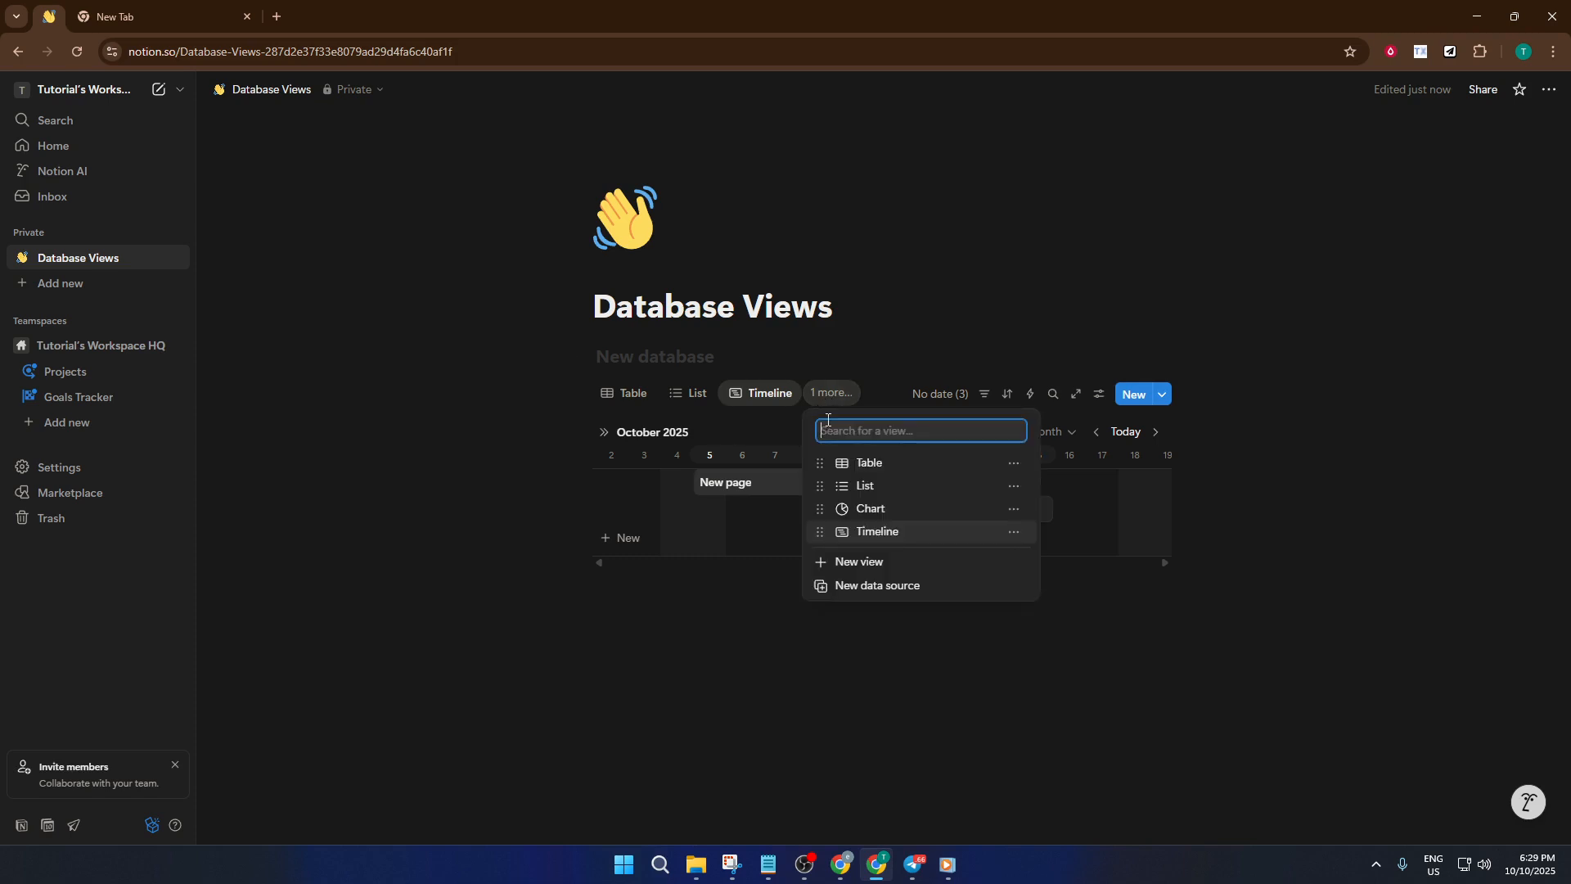
left_click(830, 378)
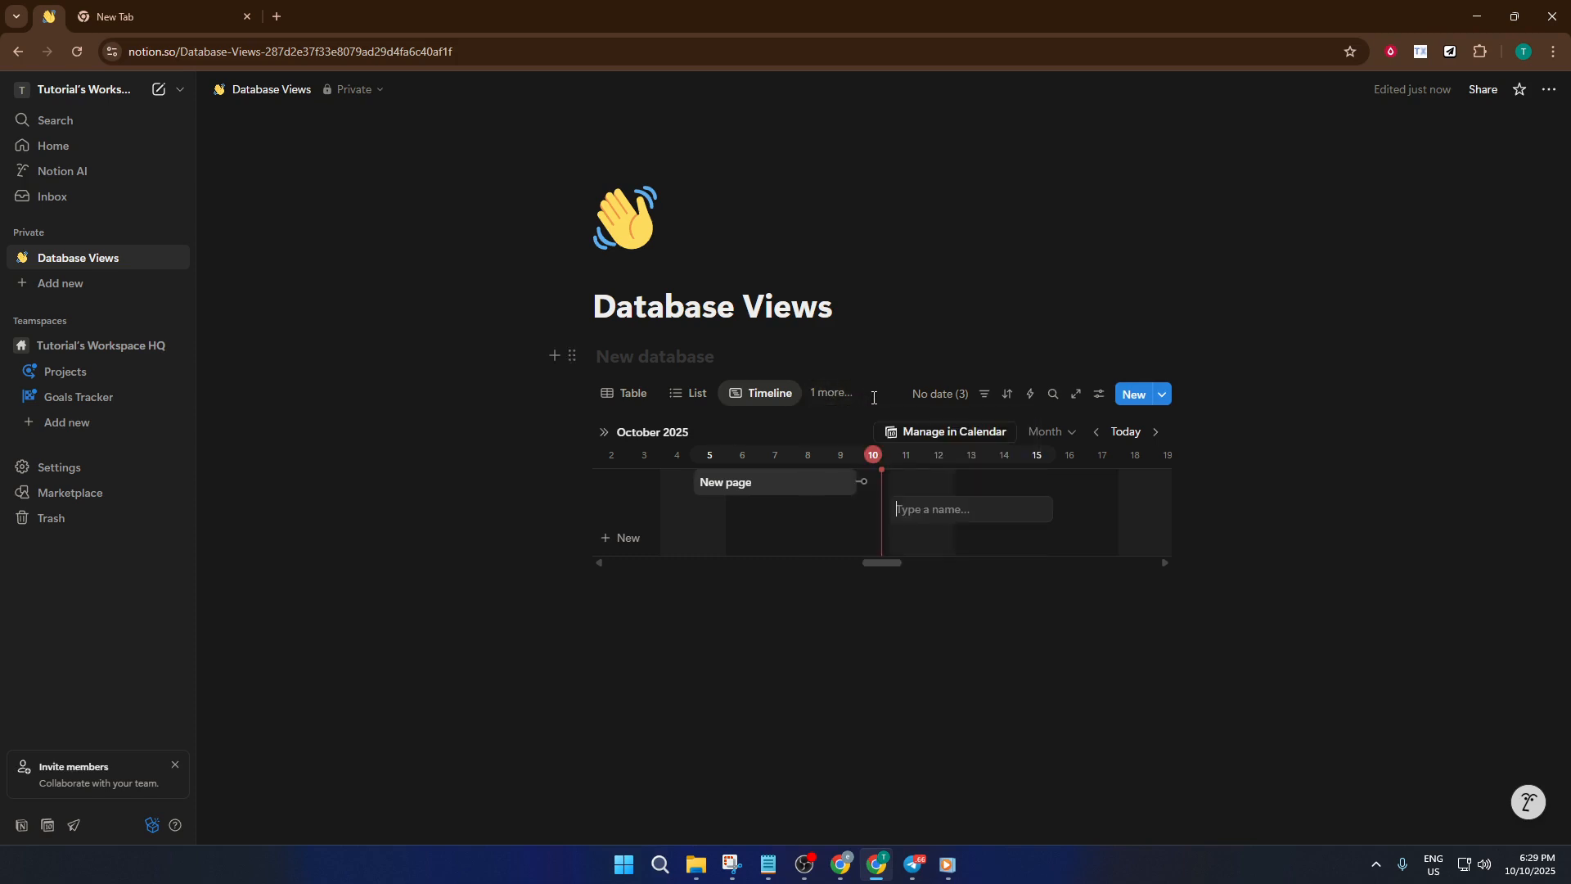
left_click(828, 395)
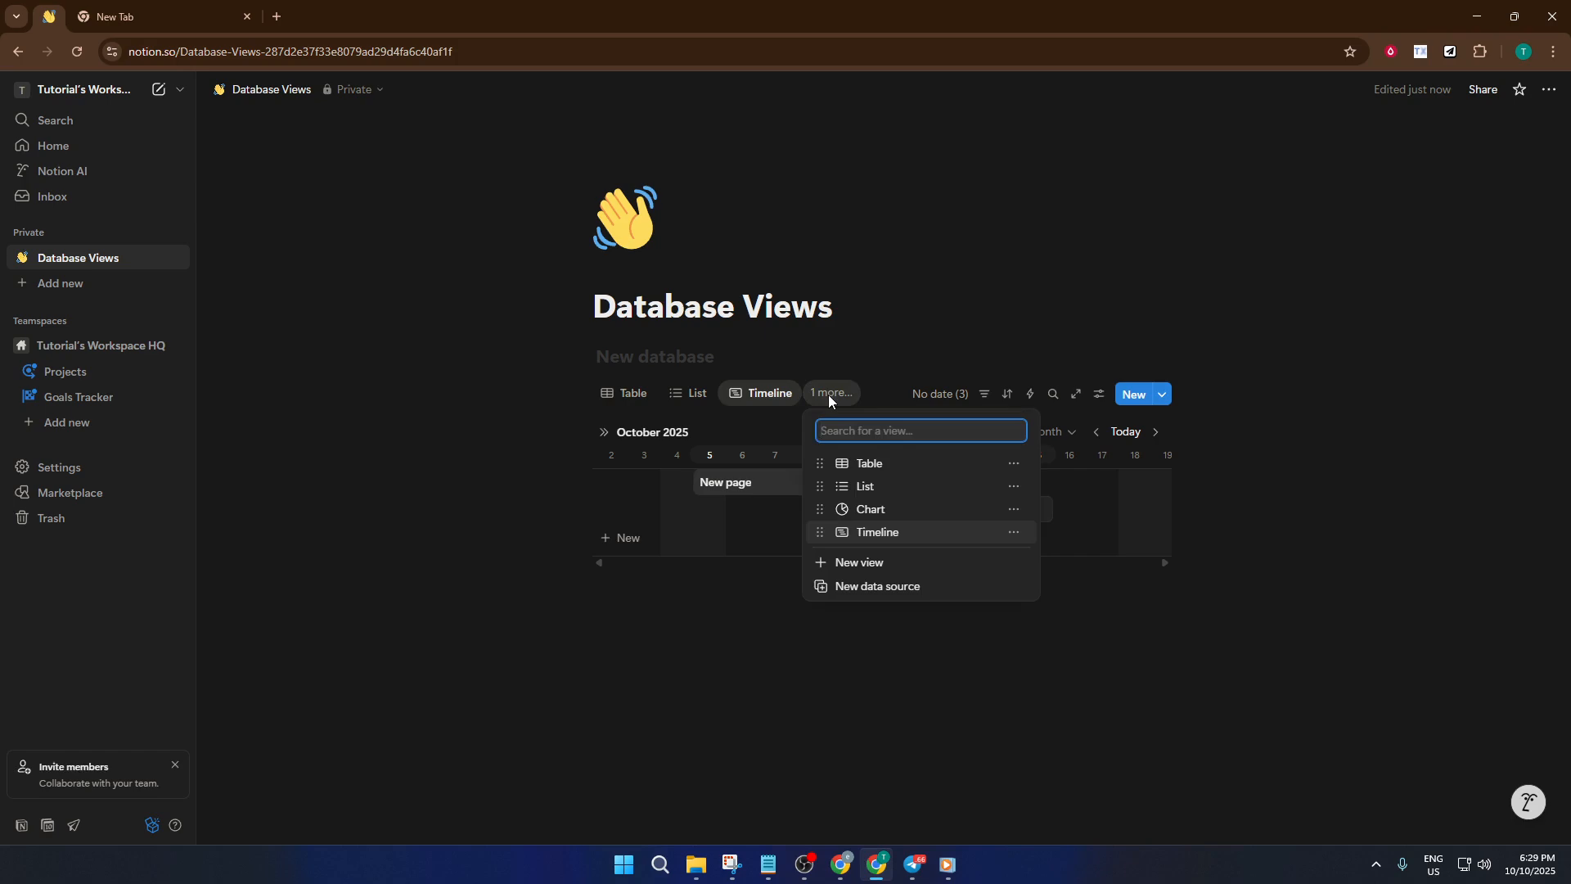
left_click(888, 567)
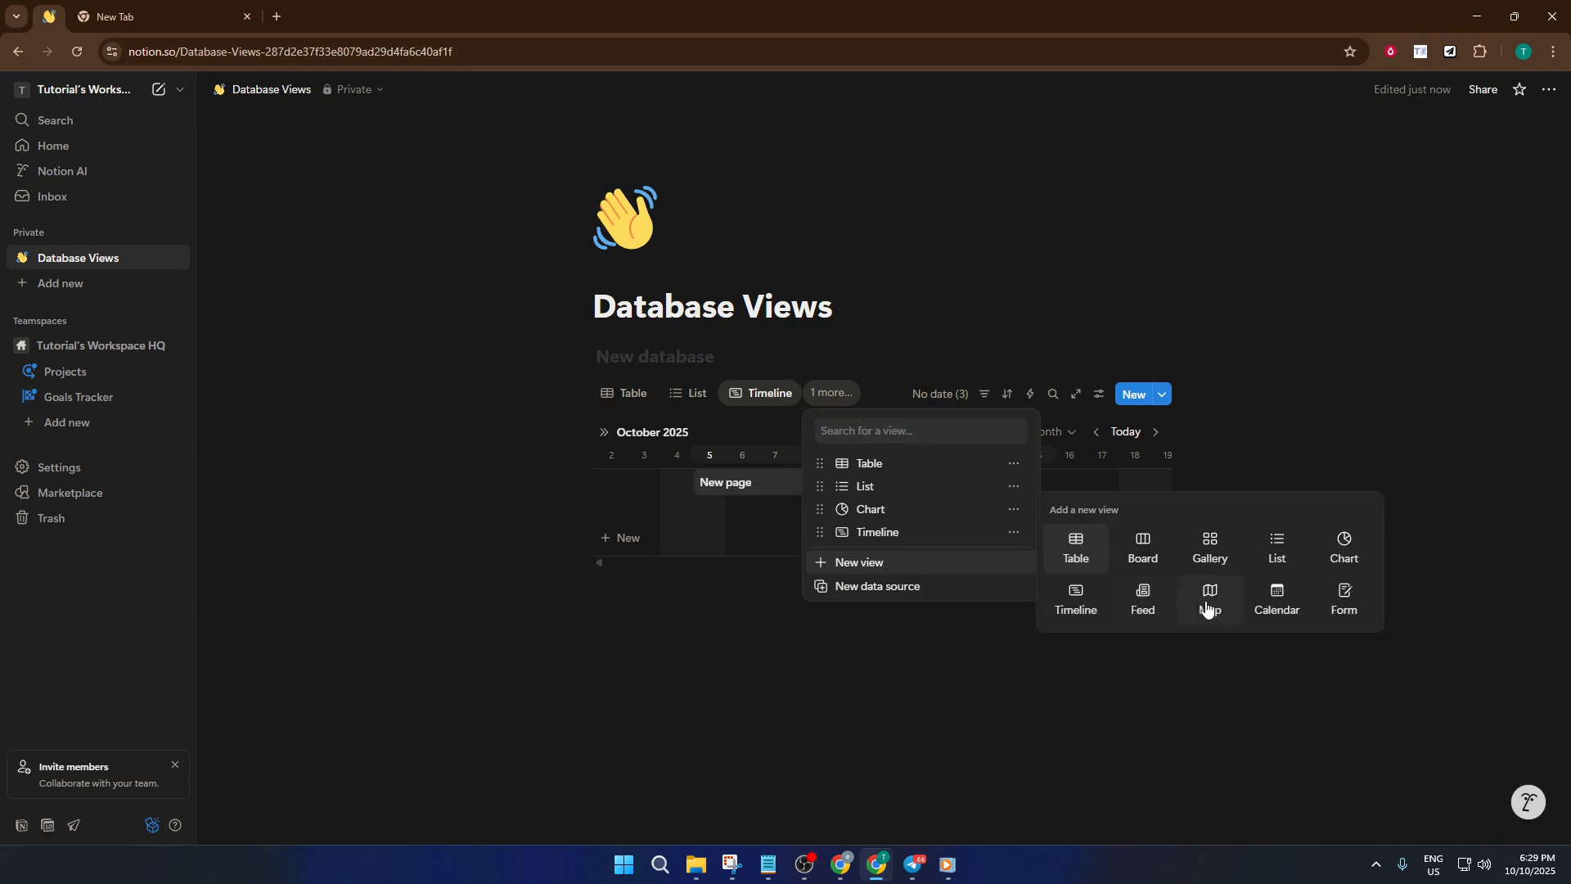
left_click(1211, 606)
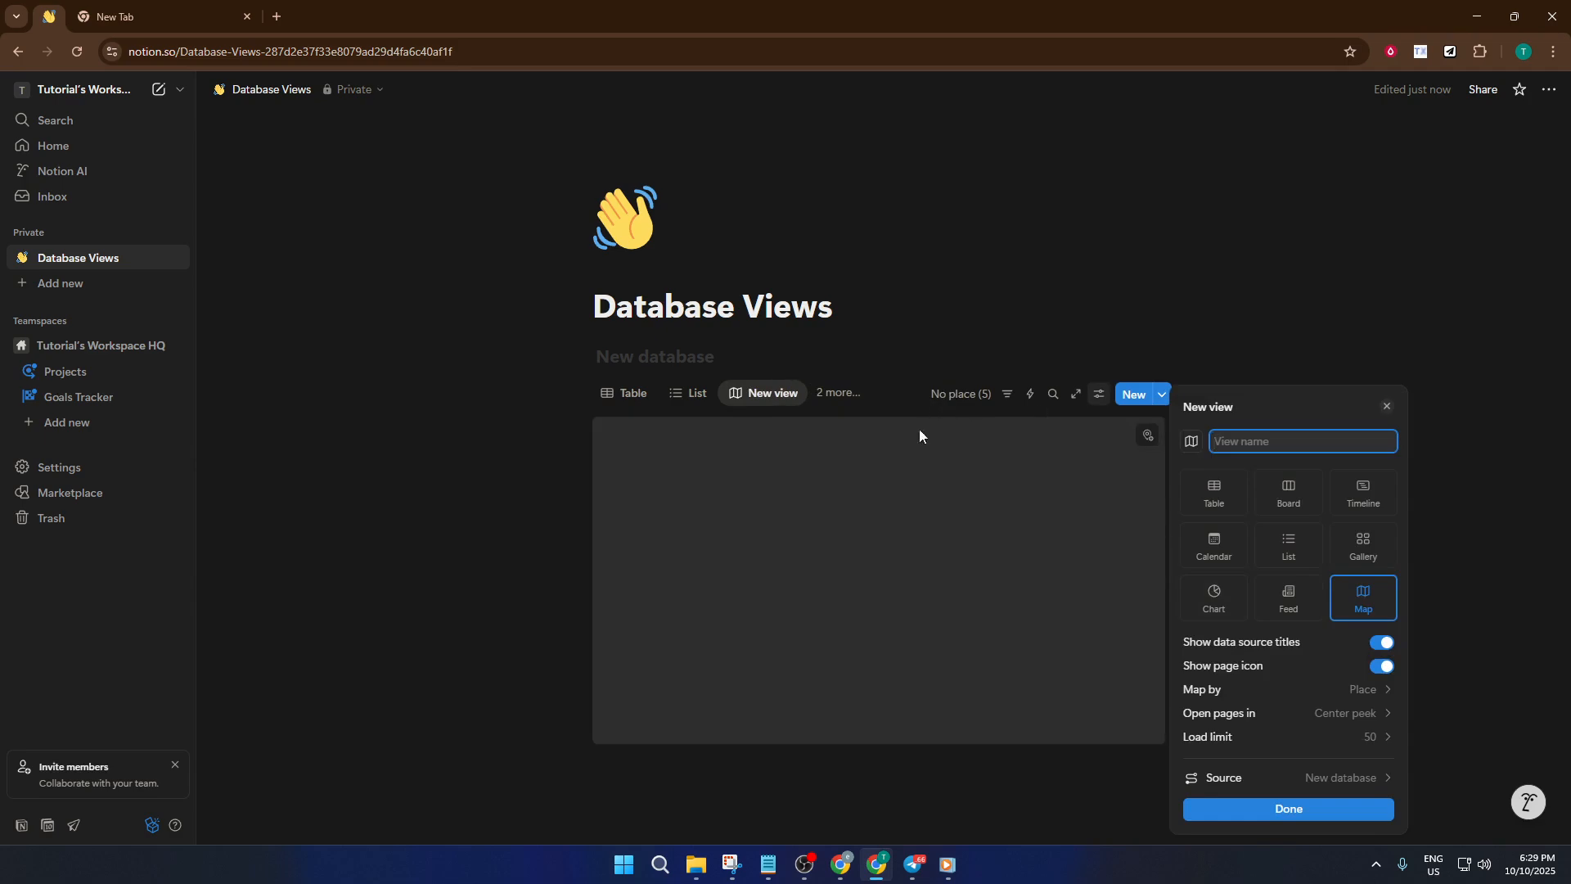
left_click(836, 389)
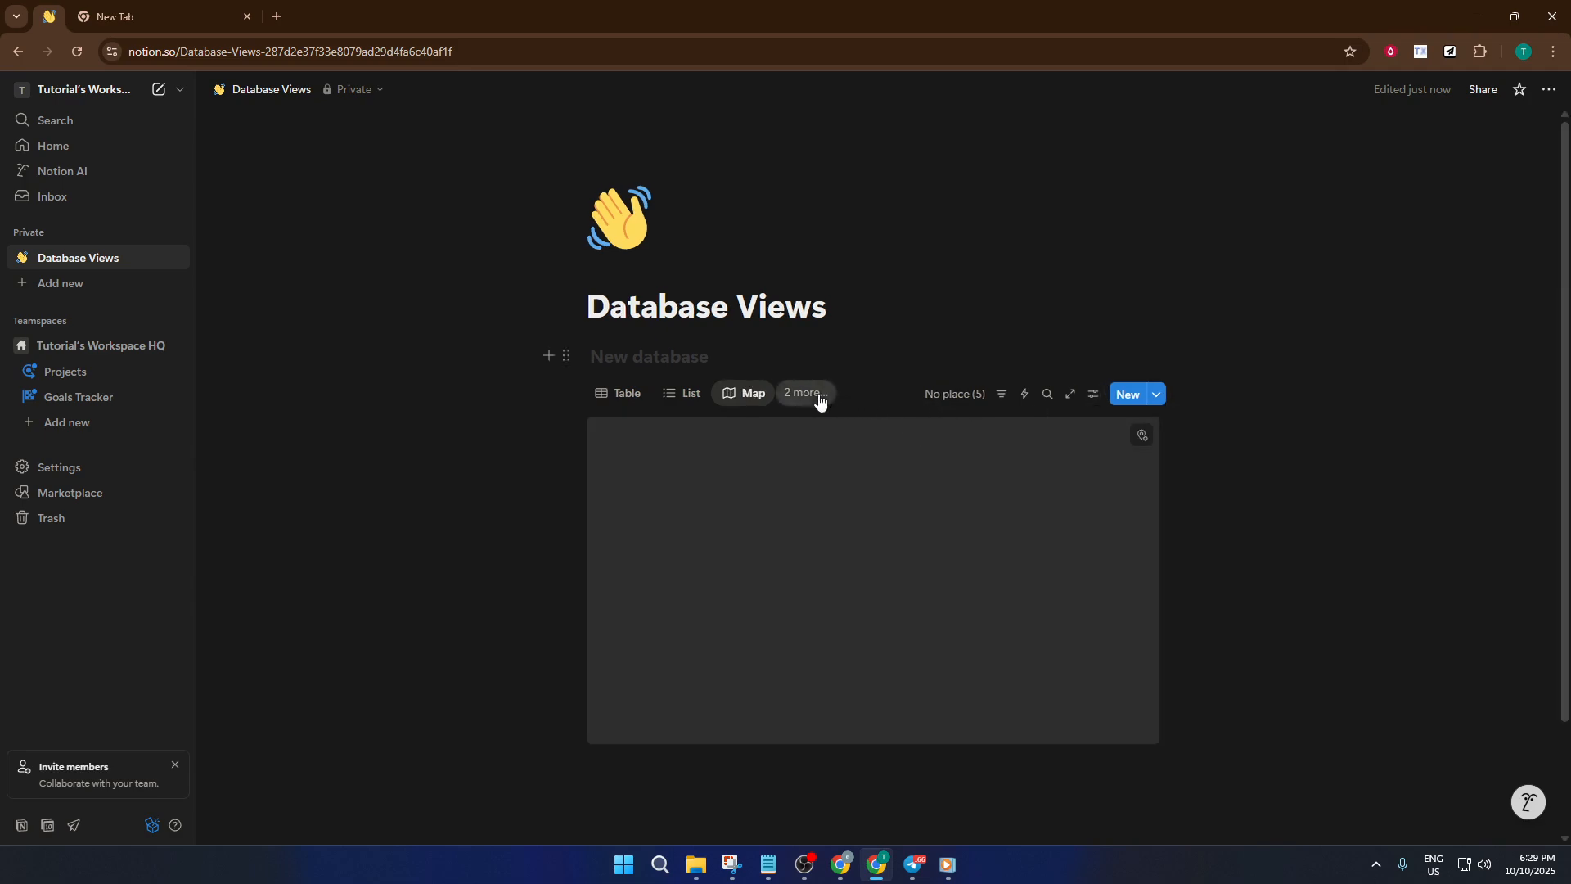
Add a Form view to the database, dismissing the offer to auto-create questions from the existing properties.
left_click(818, 395)
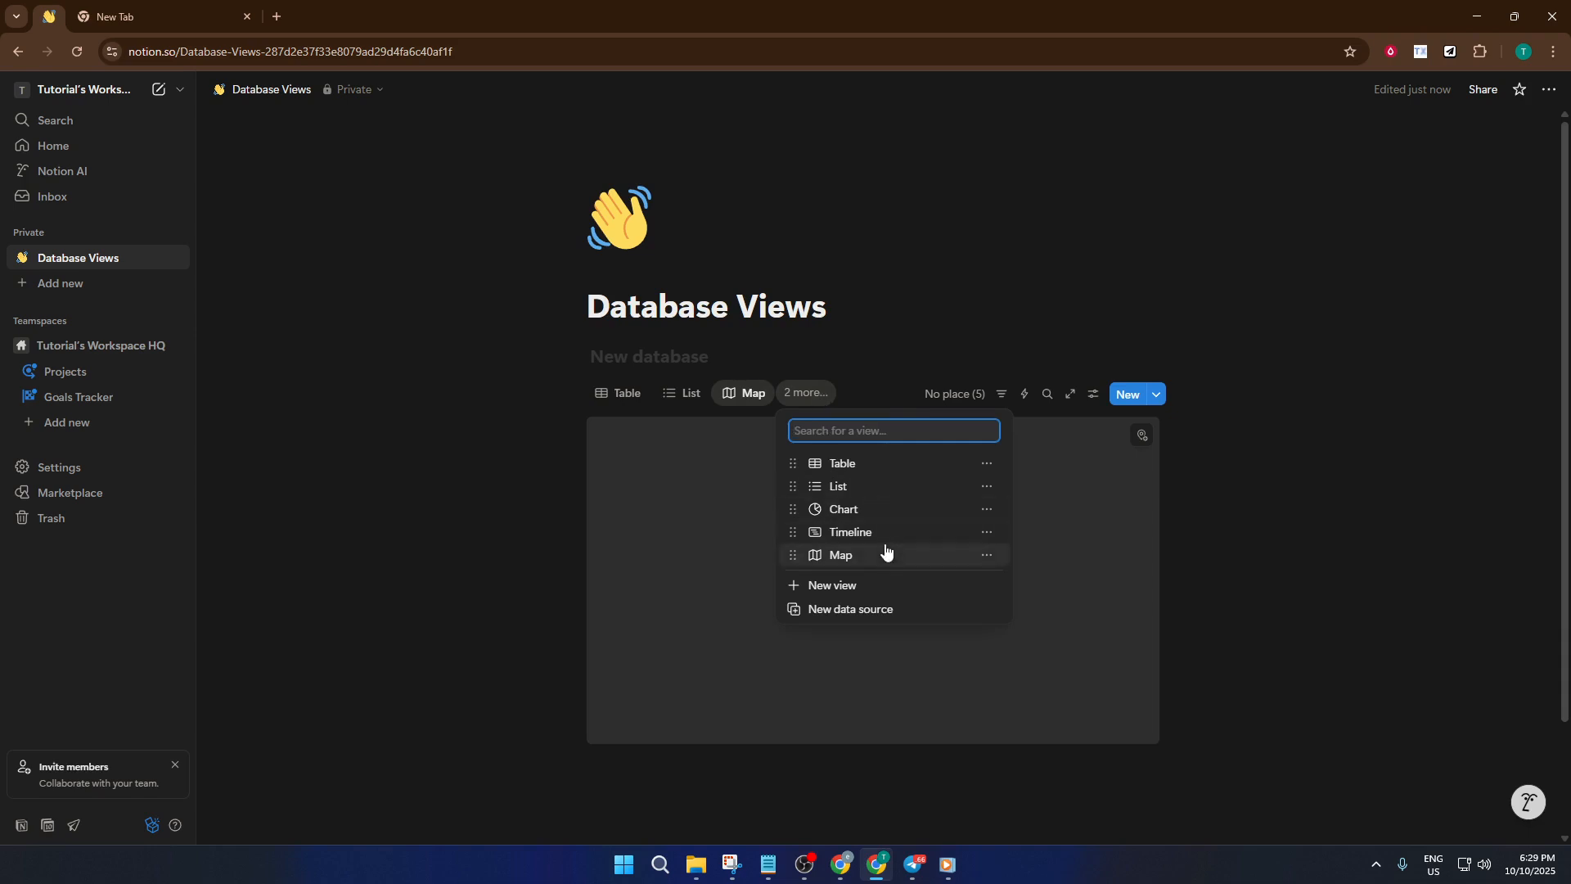
left_click(861, 372)
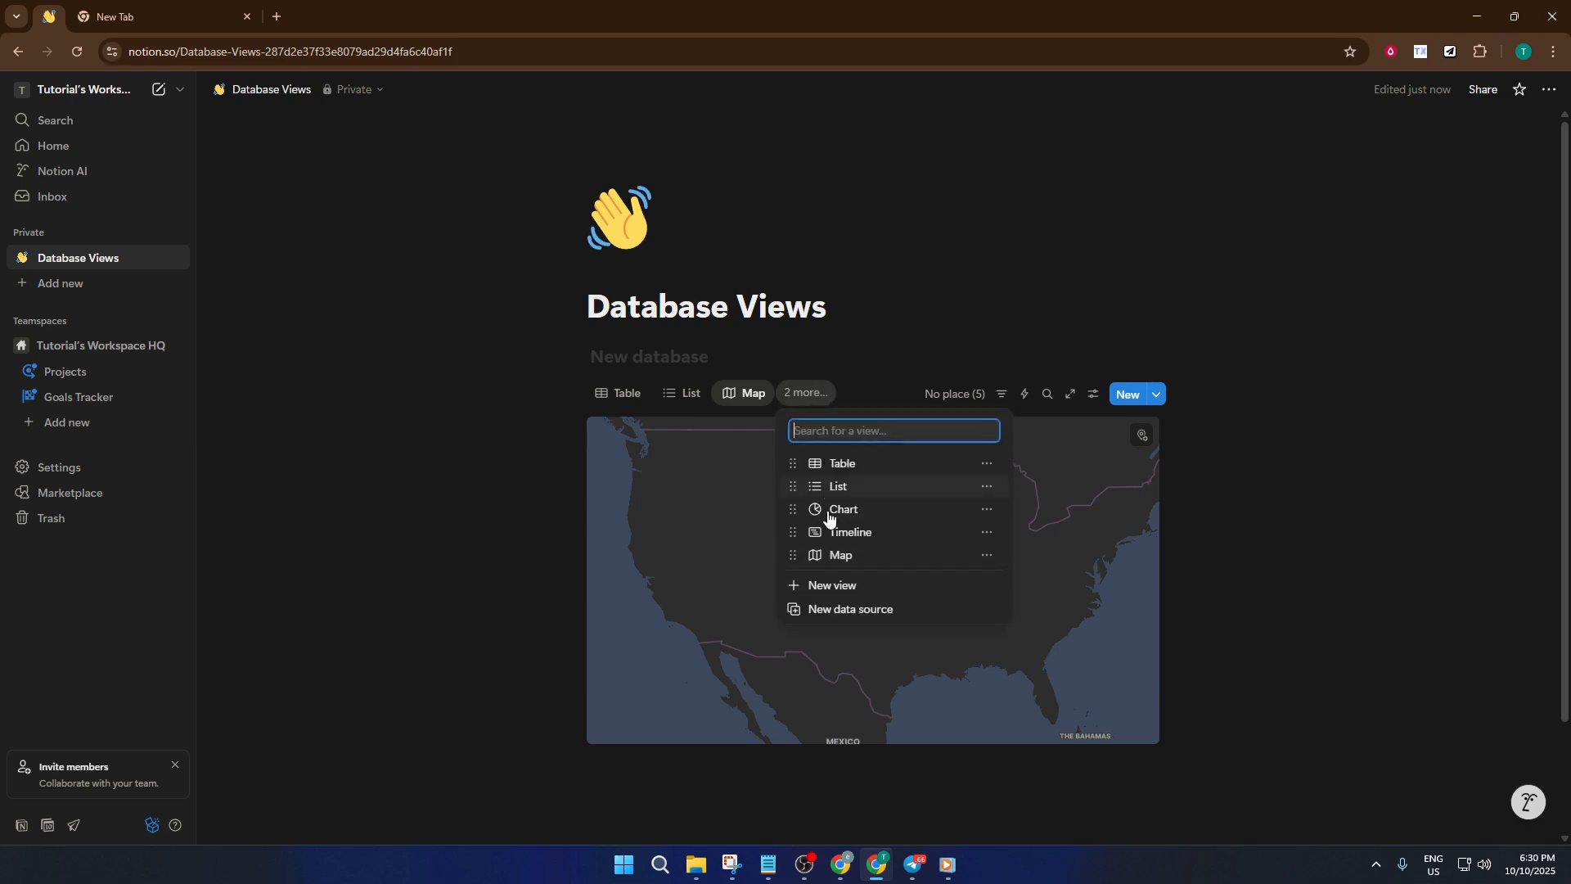
left_click(865, 586)
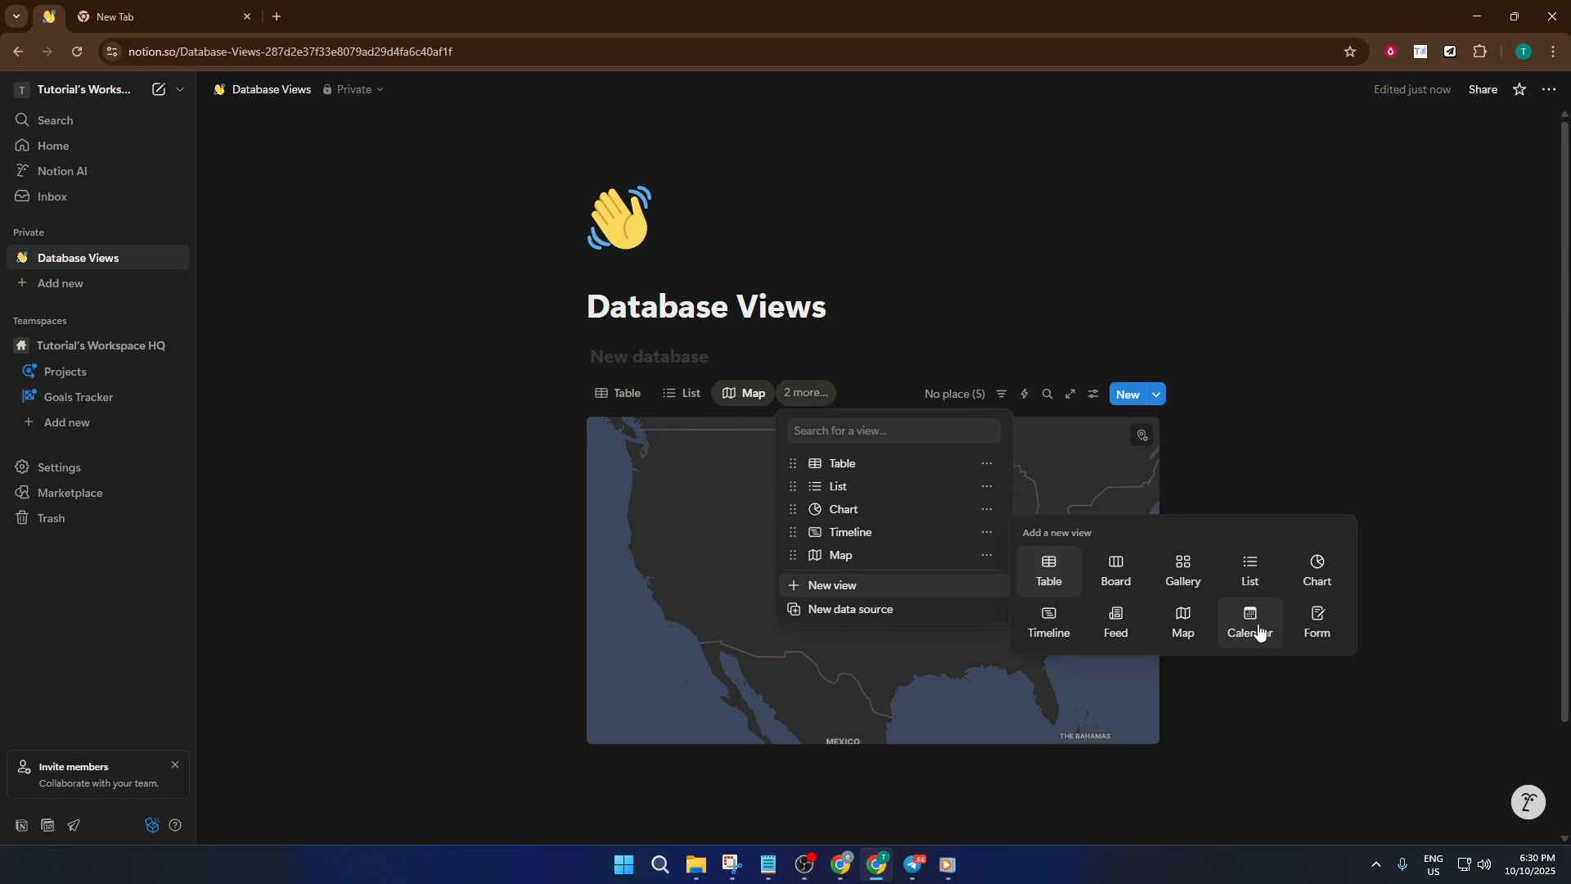
left_click(1306, 627)
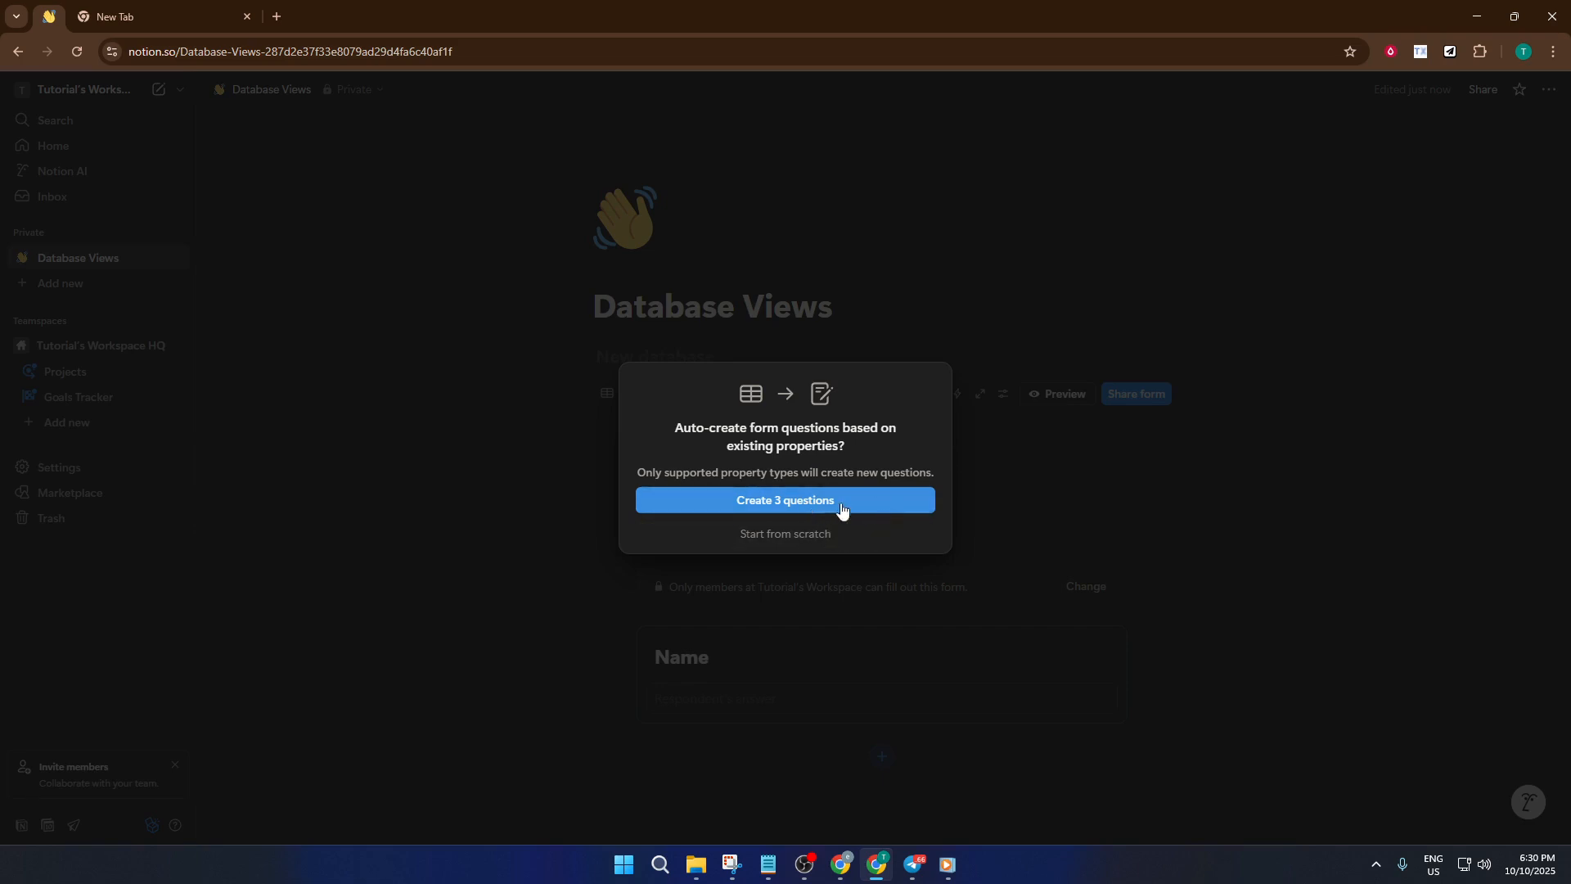
left_click(1024, 515)
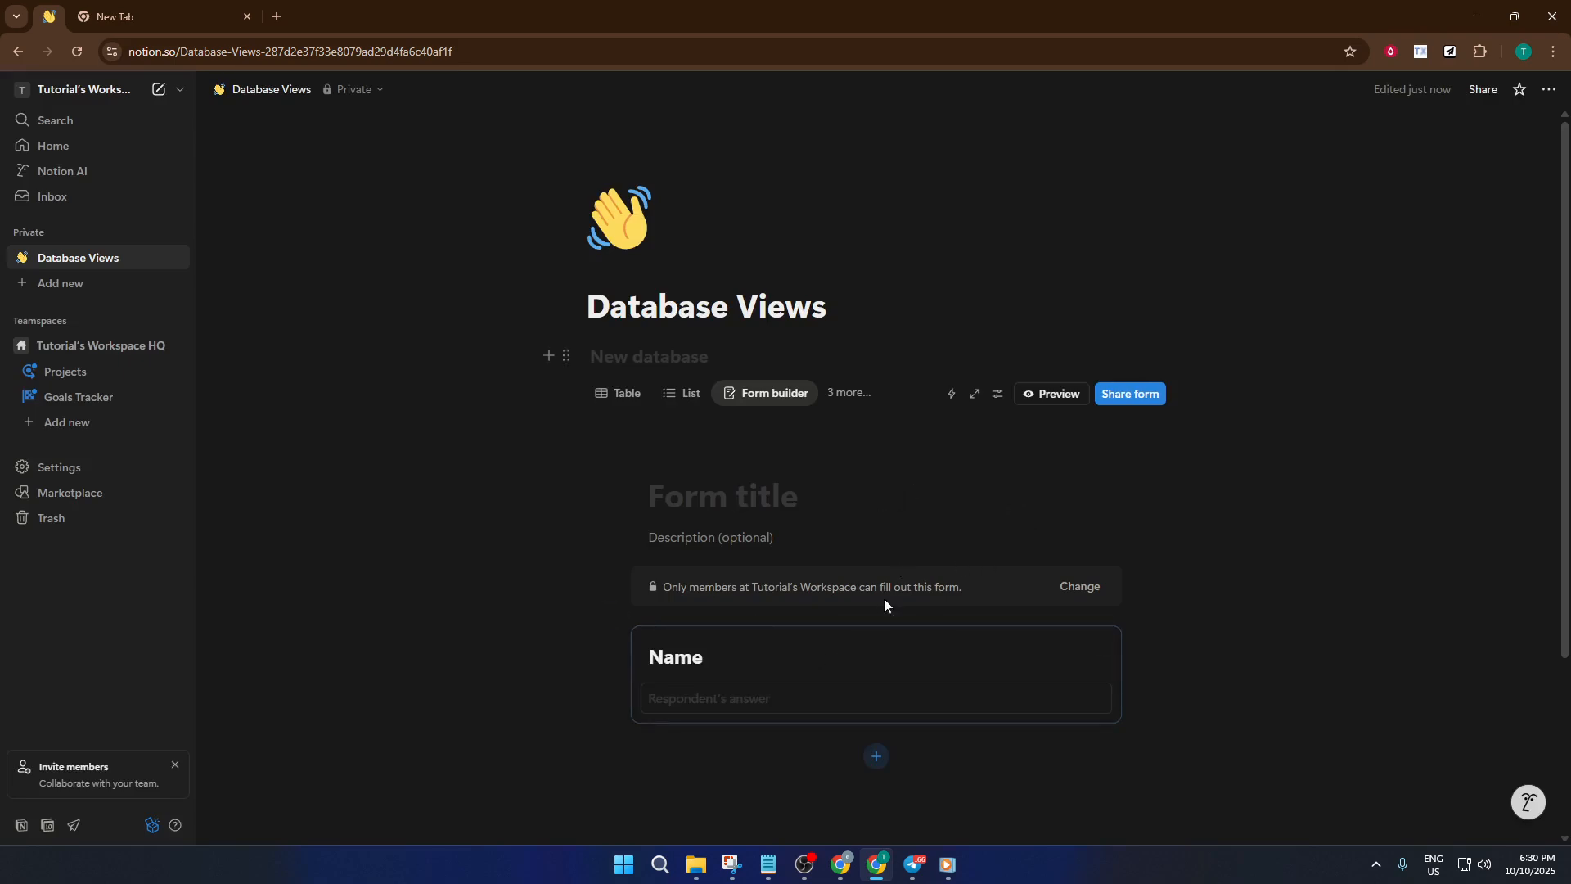
Add a Feed view to the database, keeping its default settings.
right_click(853, 400)
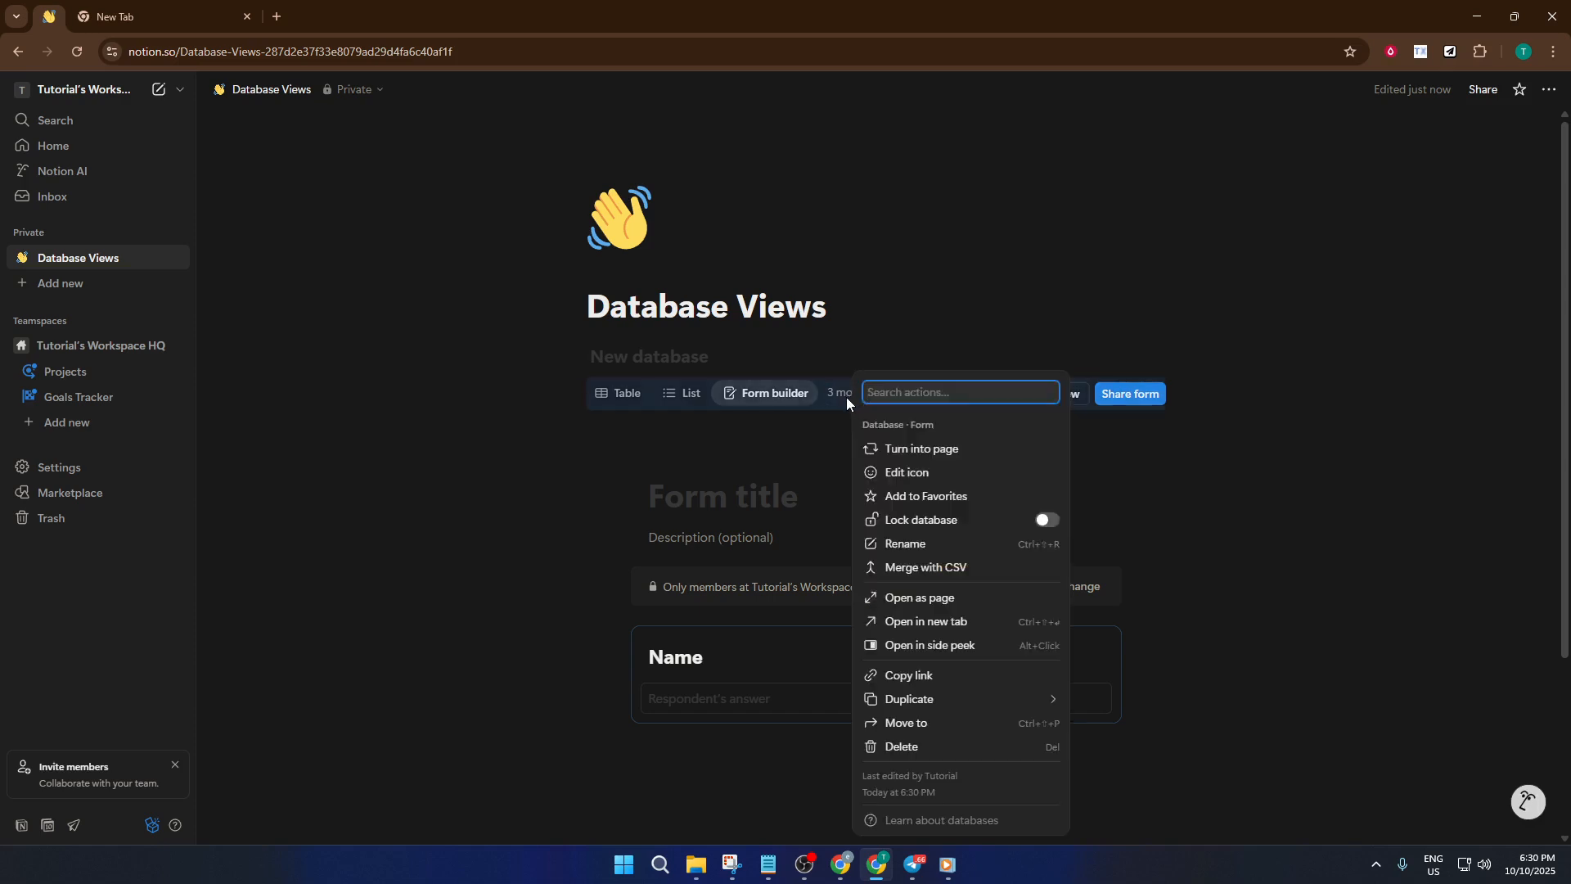
key("Escape")
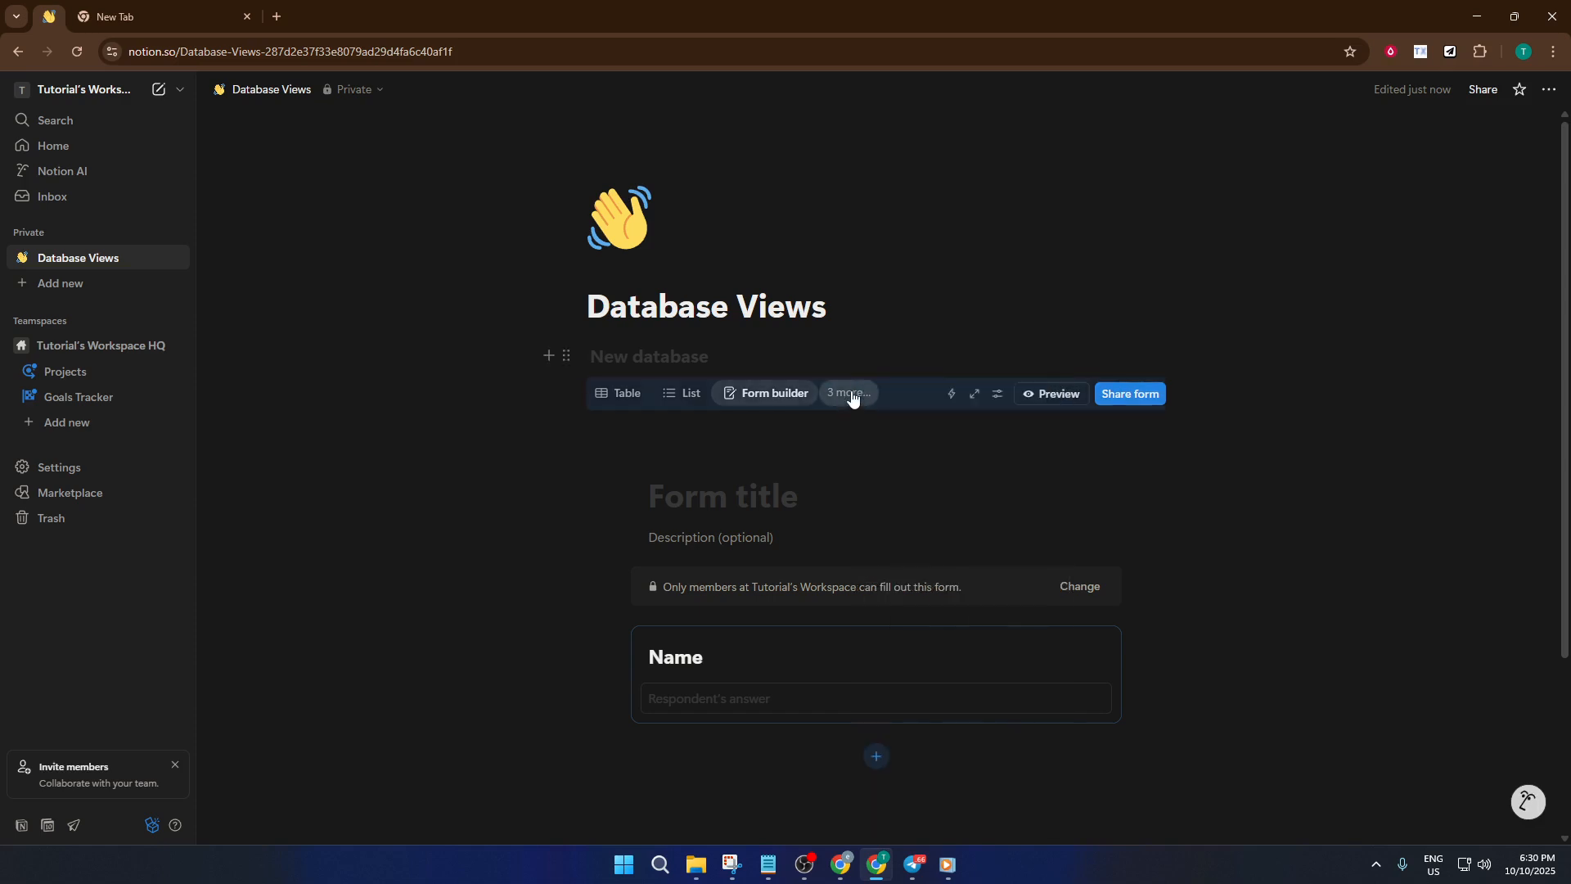
left_click(849, 396)
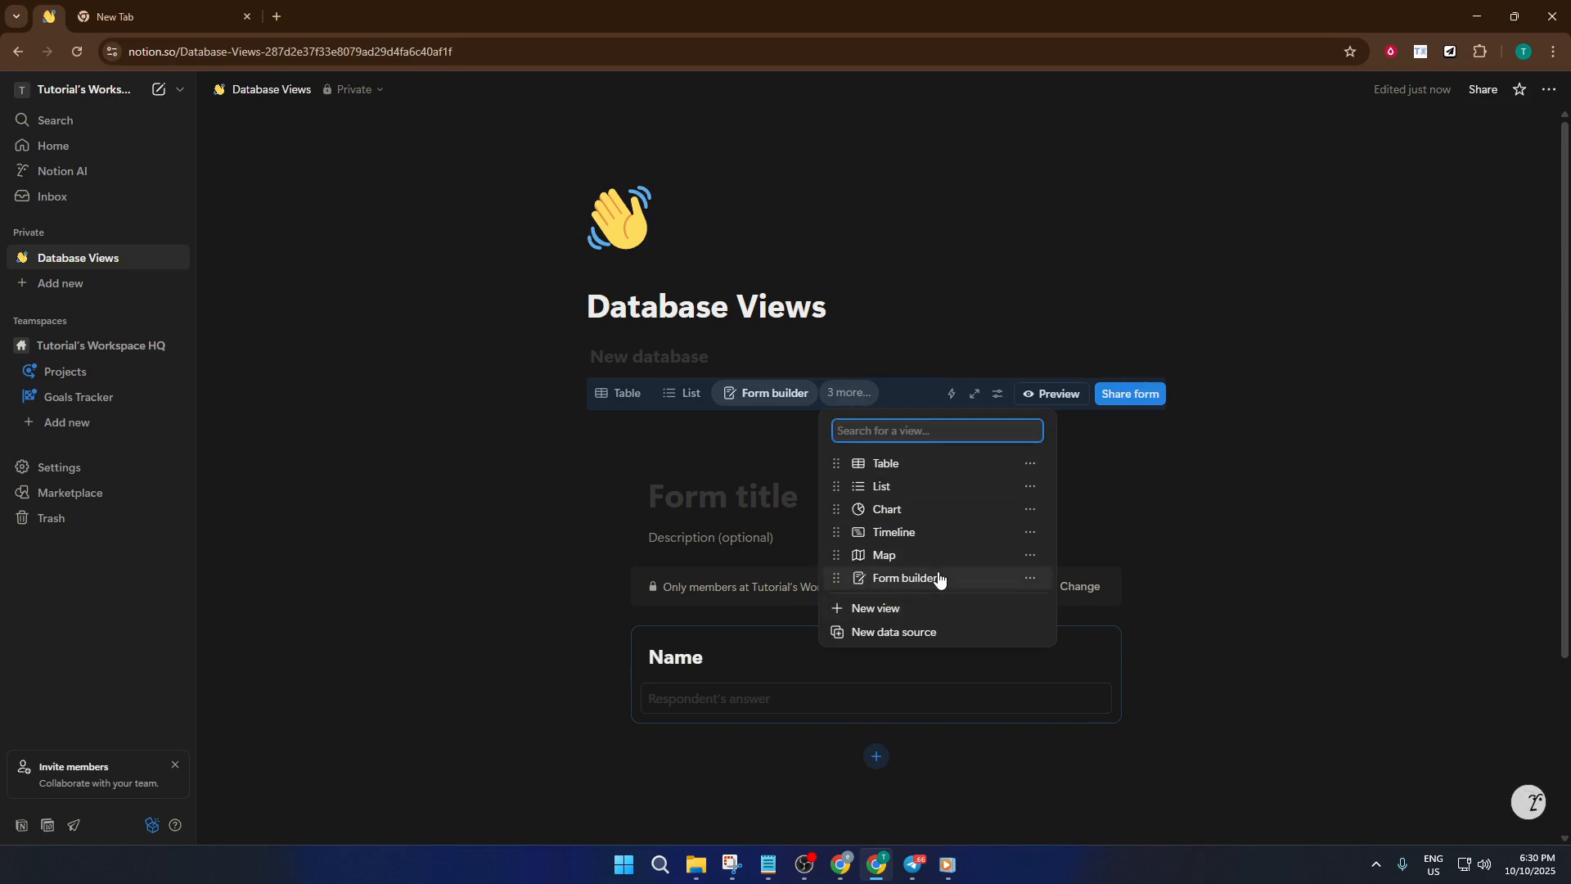
left_click(917, 607)
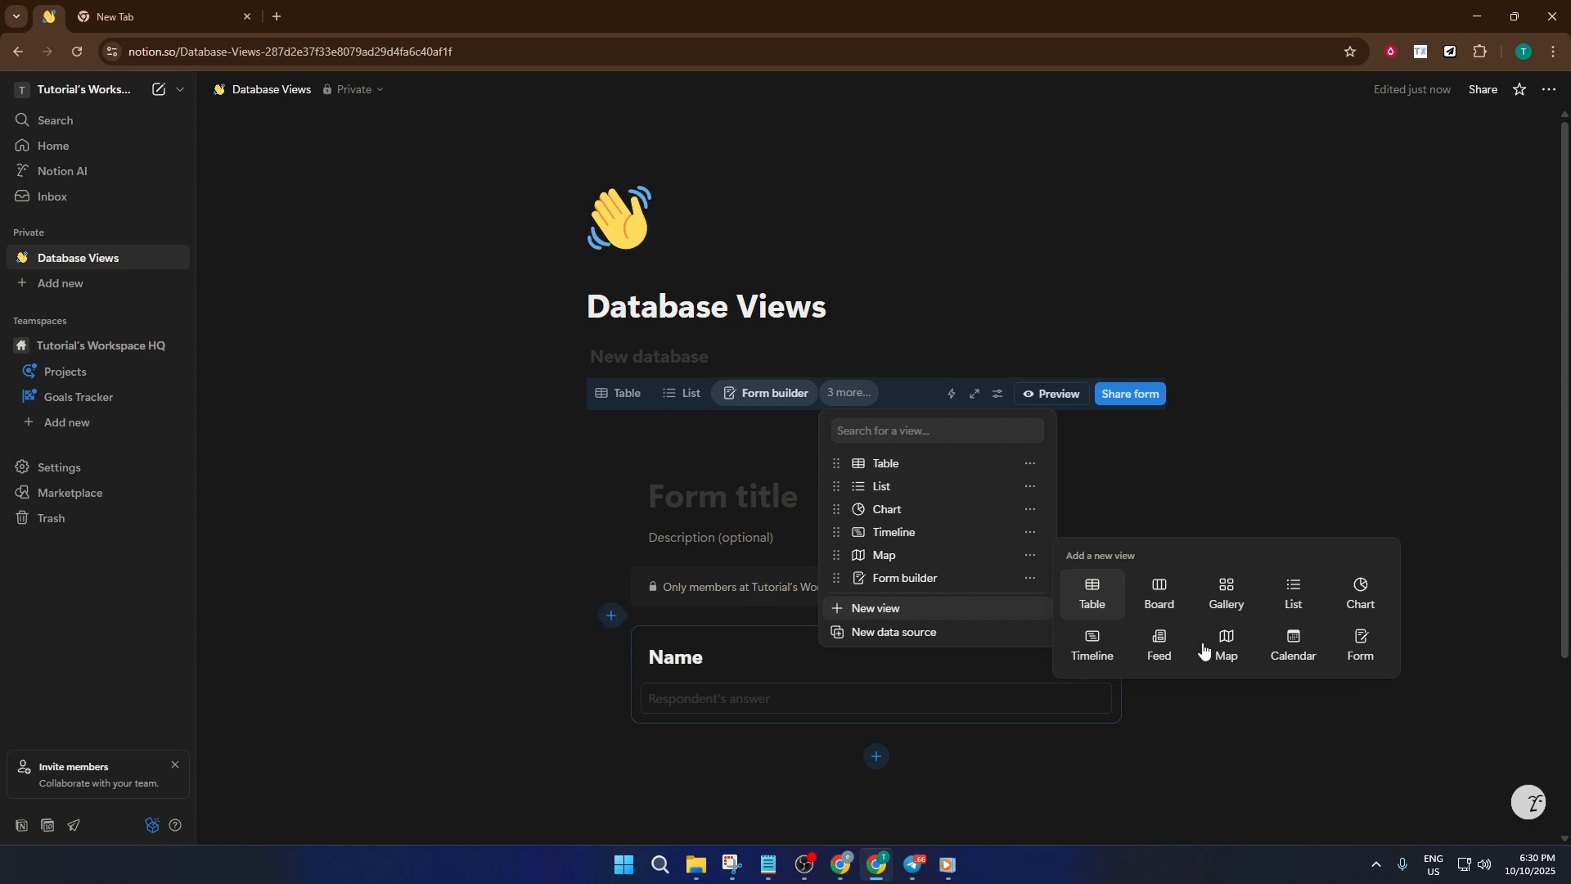
left_click(1158, 647)
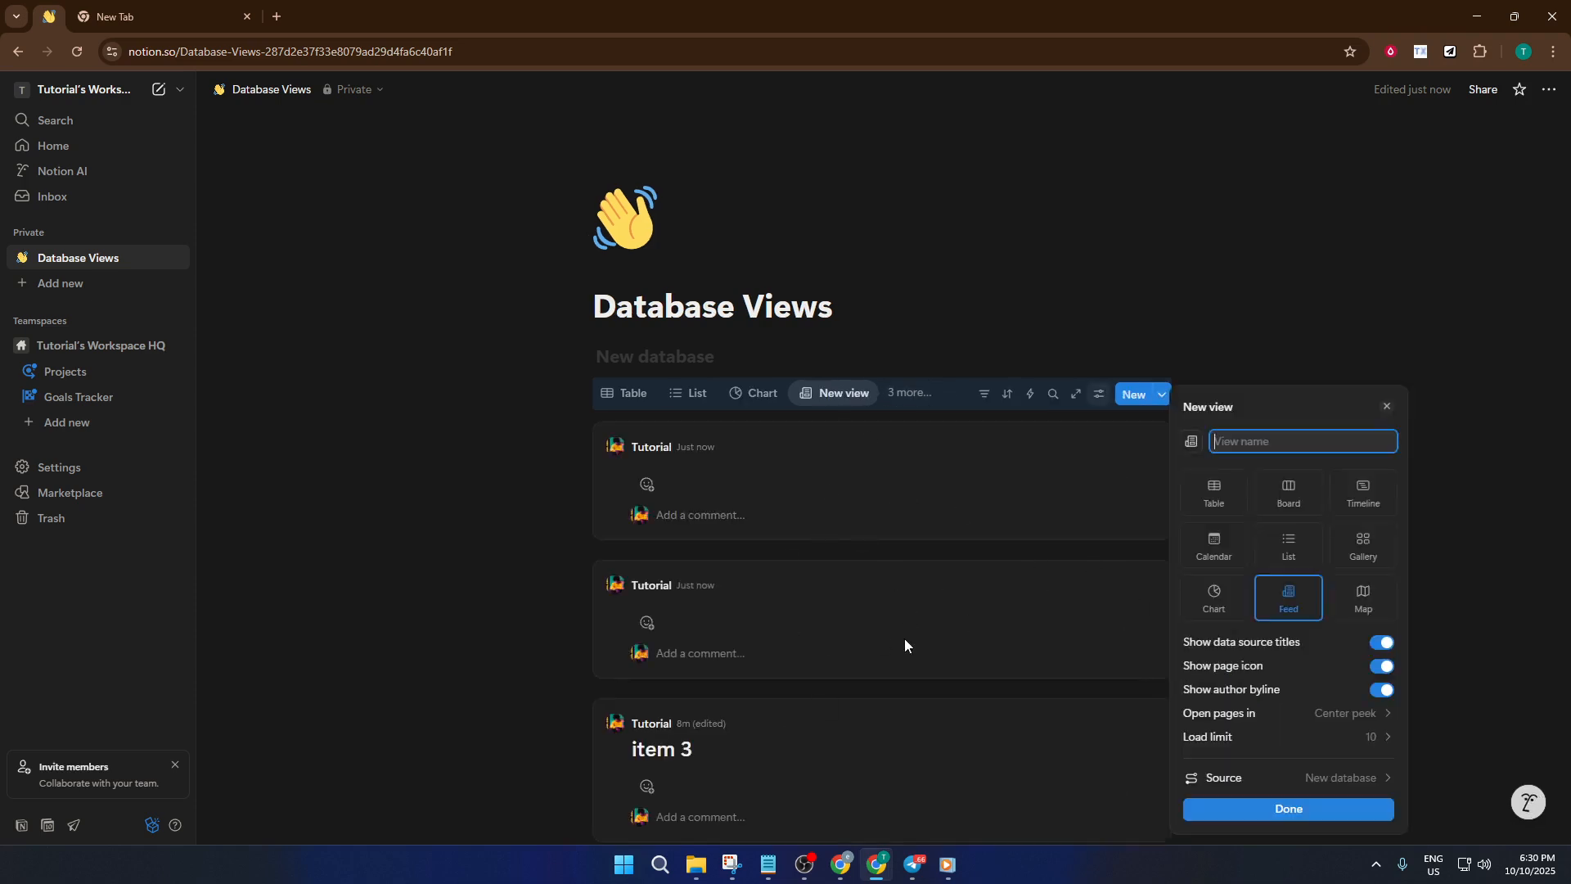
left_click(905, 394)
Open the choice of view types for adding another view to the database.
left_click(887, 394)
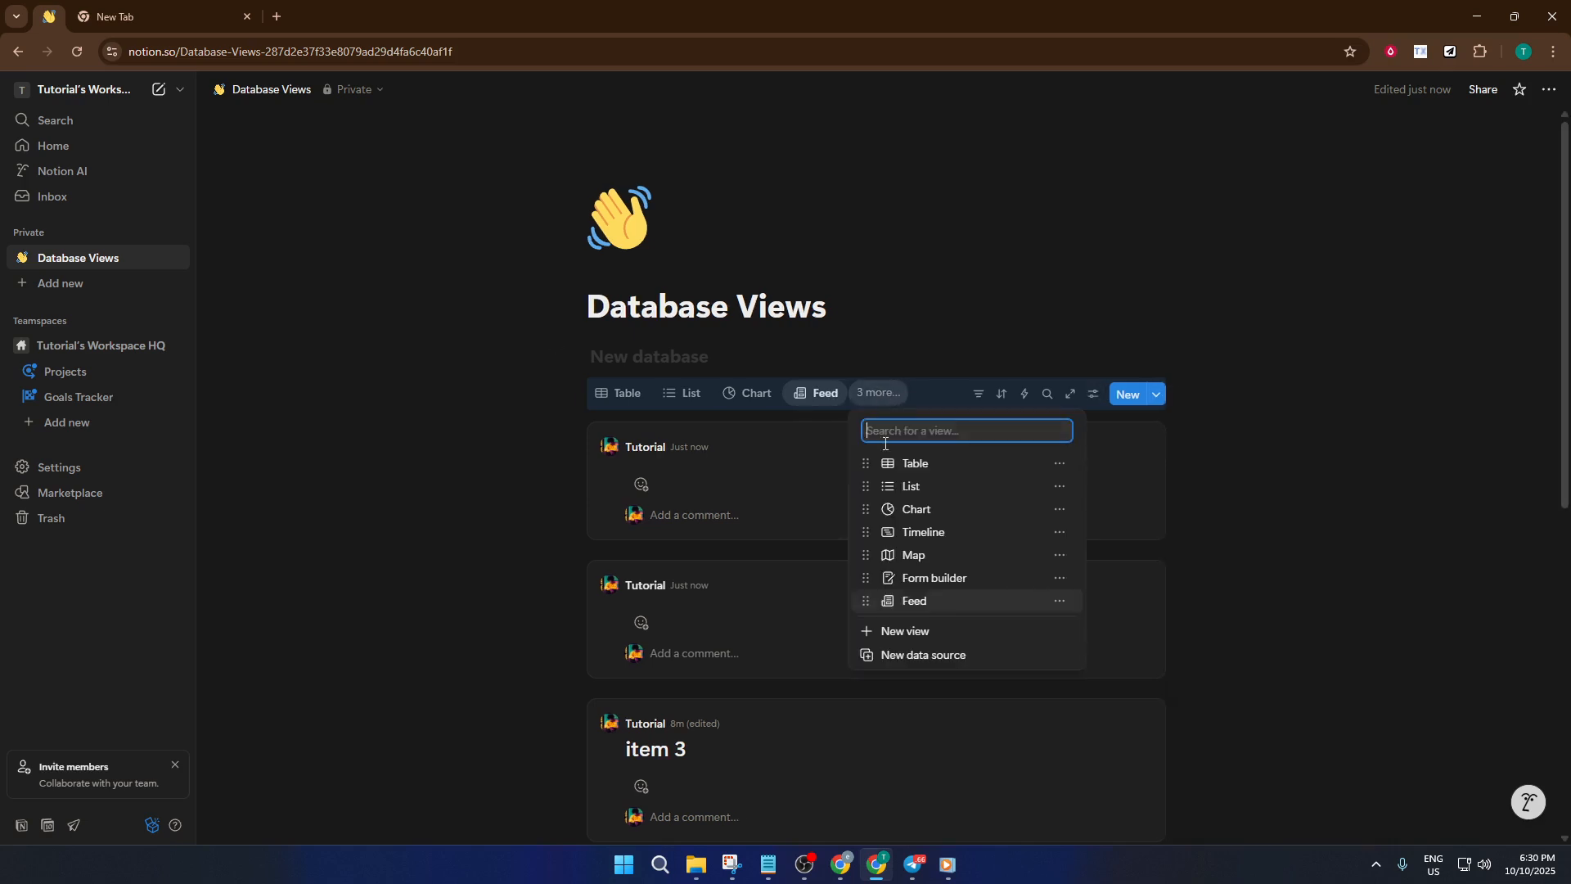
mouse_move(971, 637)
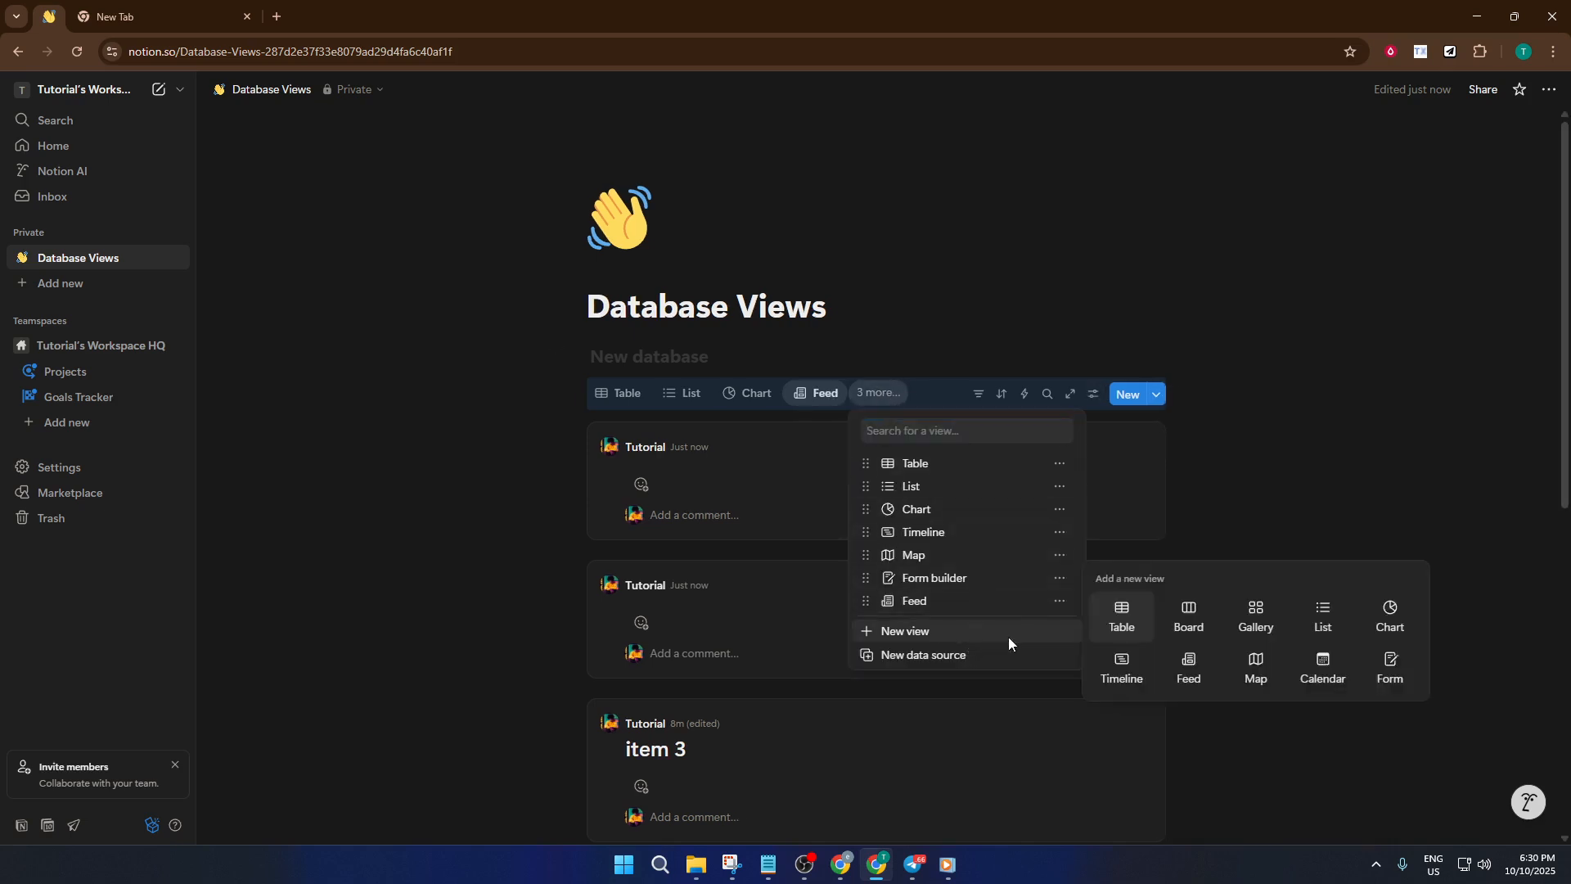